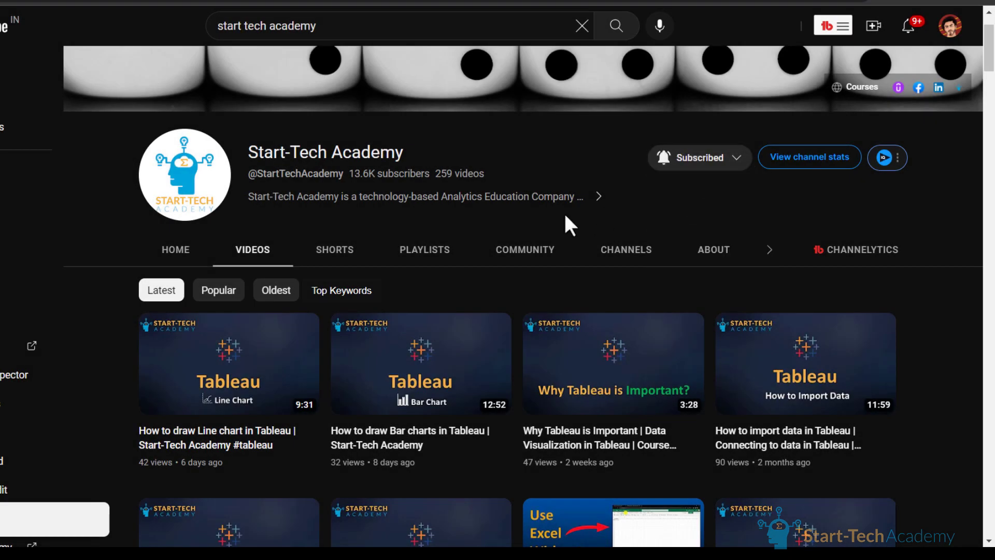
Scroll down Start-Tech Academy's Videos tab from the recent Tableau lessons to older courses.
scroll(566, 217, "down", 7)
scroll(566, 217, "down", 7)
scroll(566, 217, "down", 7)
scroll(565, 217, "down", 7)
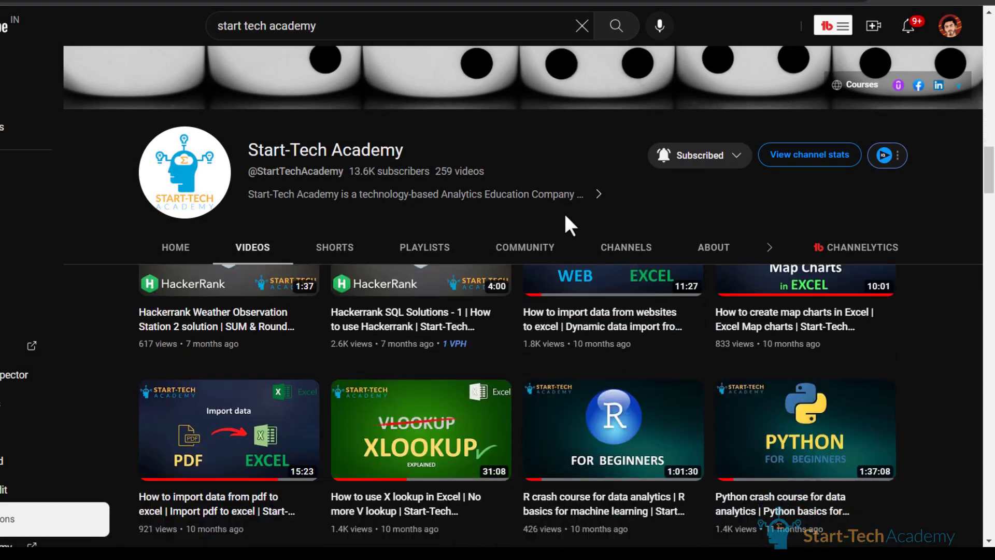
scroll(565, 216, "down", 2)
scroll(565, 217, "down", 3)
scroll(565, 217, "down", 5)
scroll(566, 217, "down", 2)
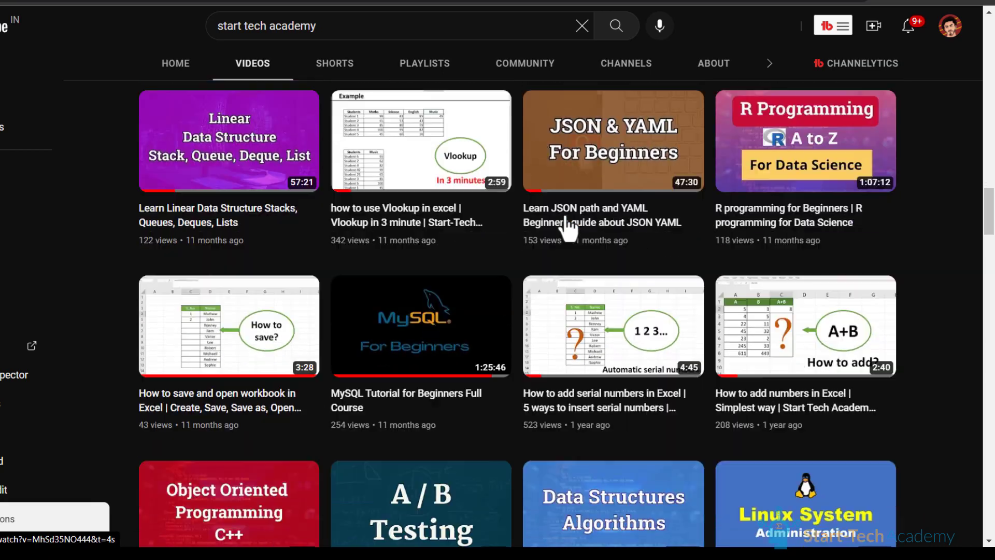
scroll(566, 217, "down", 4)
scroll(566, 217, "down", 4)
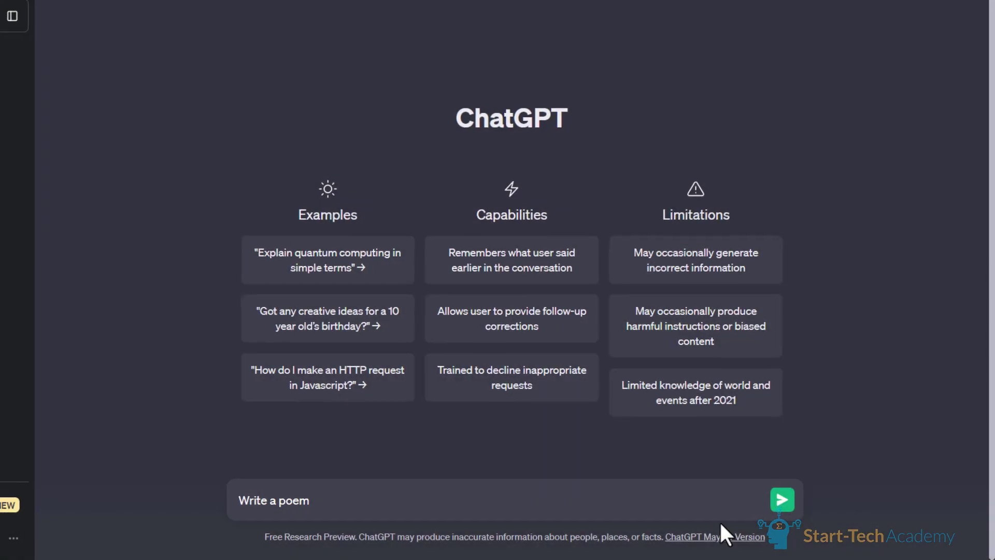
Send 'Write a poem on rain.' to GPT-3.5 and scroll through the whole poem.
type("on r")
type("ain.")
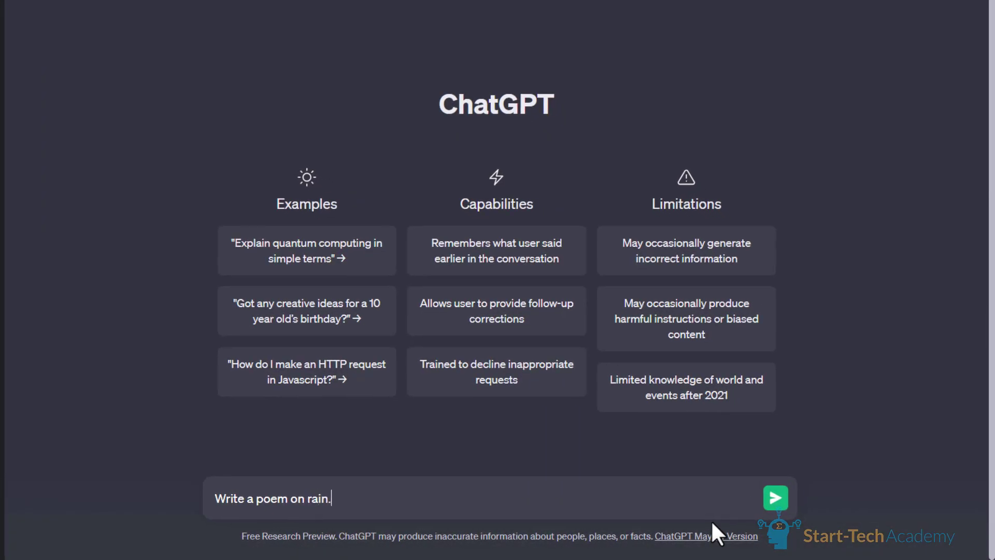
key("Return")
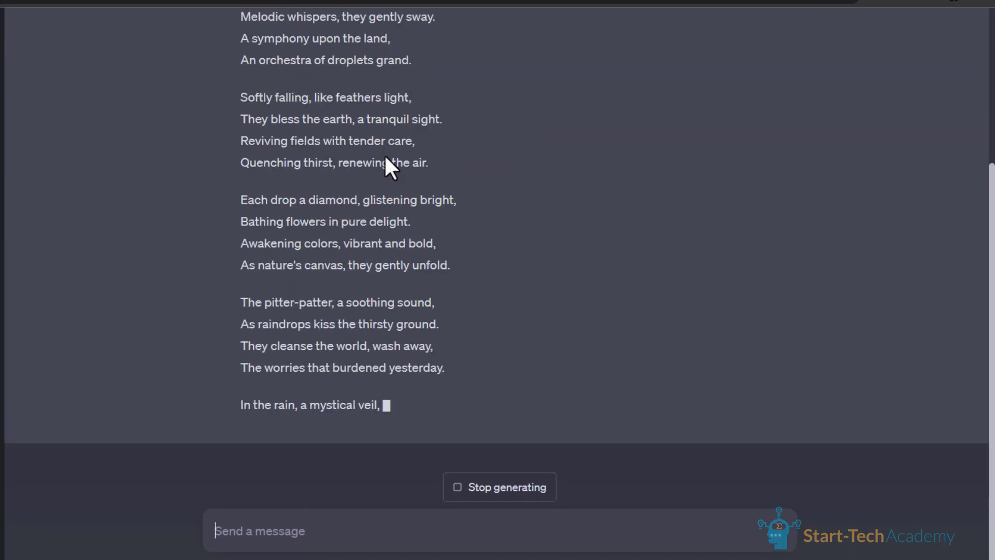
scroll(384, 154, "up", 5)
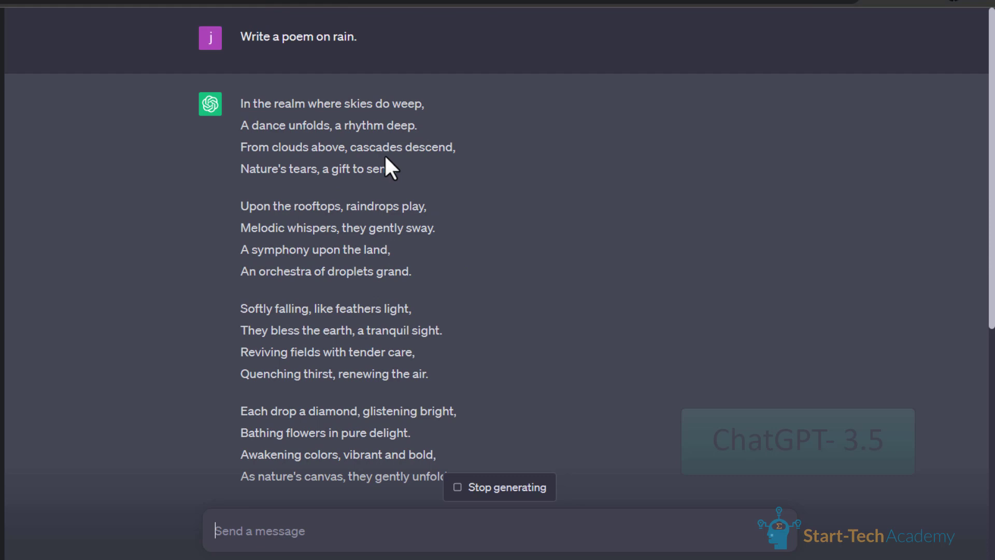
scroll(428, 87, "up", 1)
scroll(429, 87, "up", 4)
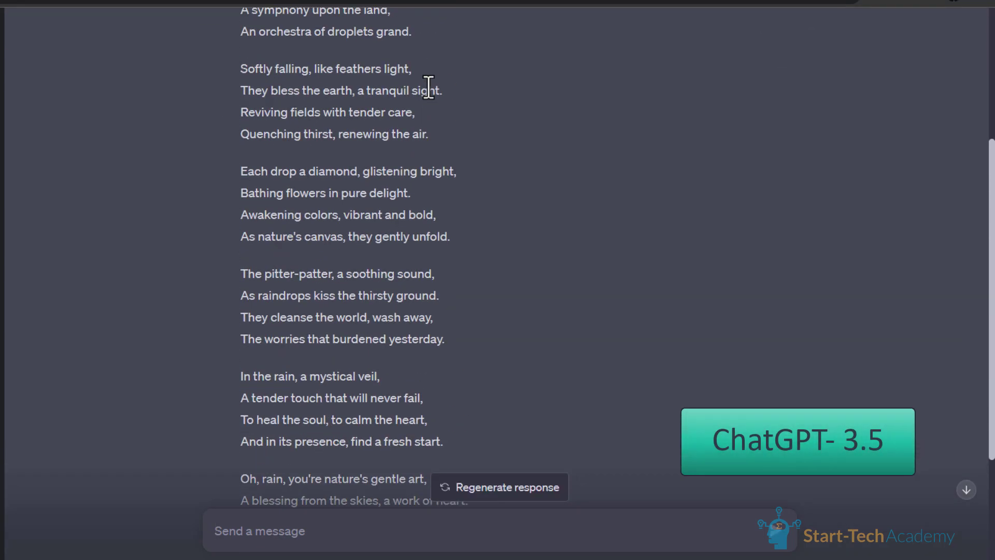
scroll(429, 87, "up", 5)
scroll(409, 136, "down", 1)
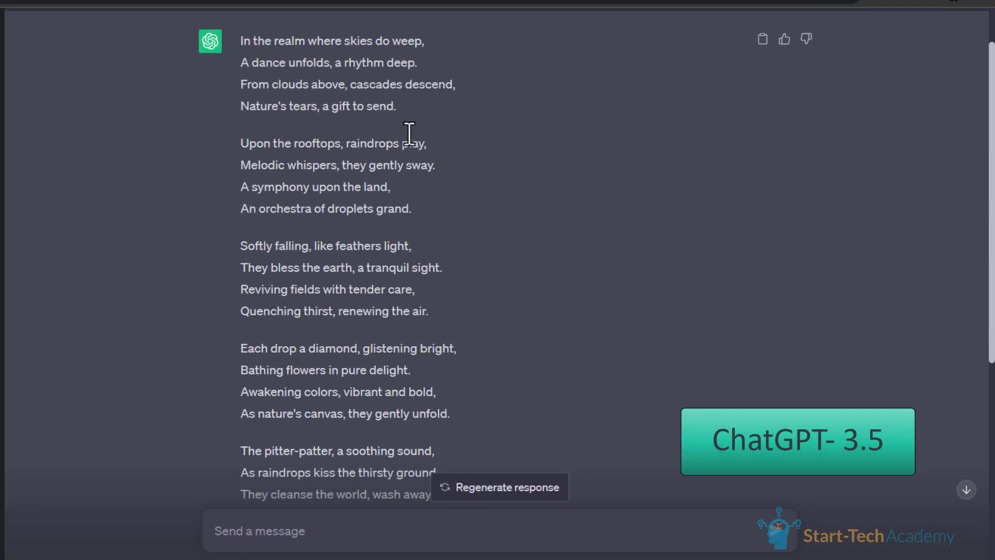
scroll(410, 134, "down", 4)
scroll(410, 134, "down", 3)
scroll(409, 134, "up", 3)
scroll(409, 134, "down", 3)
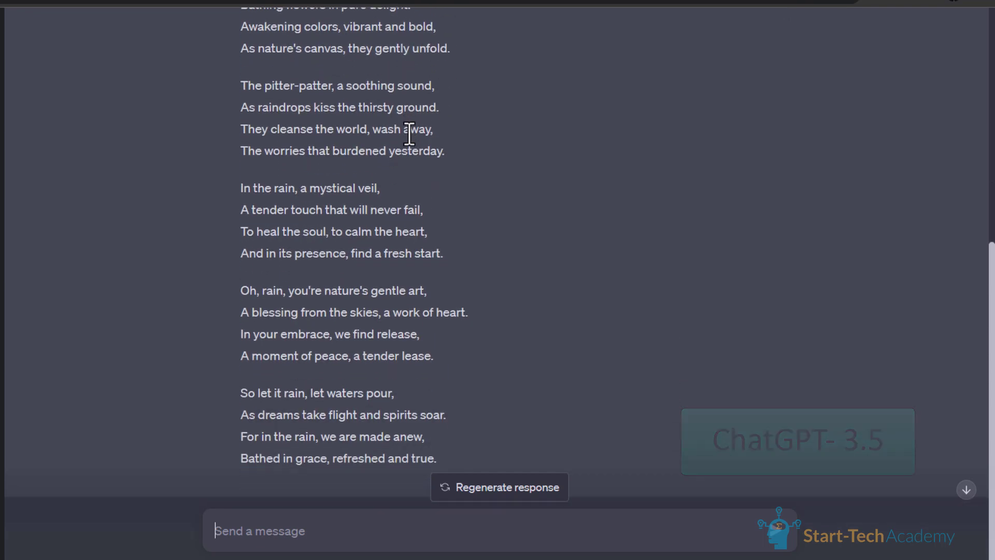
scroll(410, 134, "down", 1)
left_click(529, 538)
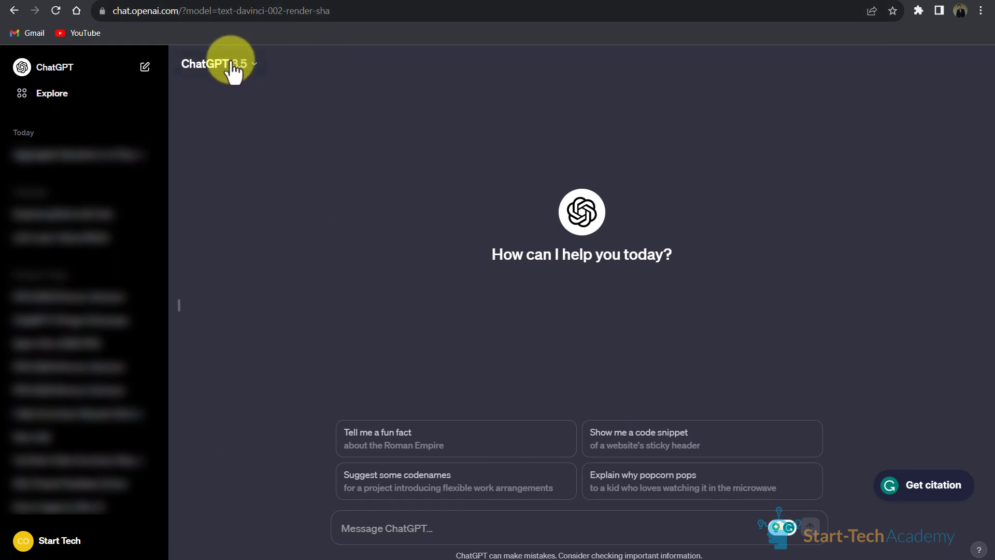
Select the Plugins model and tick Wolfram in the installed plugins list.
left_click(267, 64)
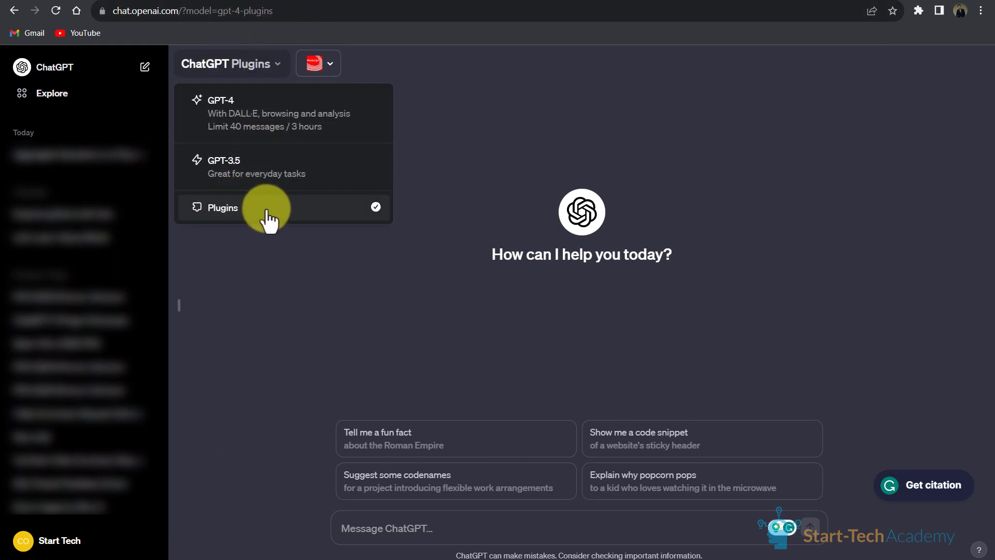
left_click(245, 210)
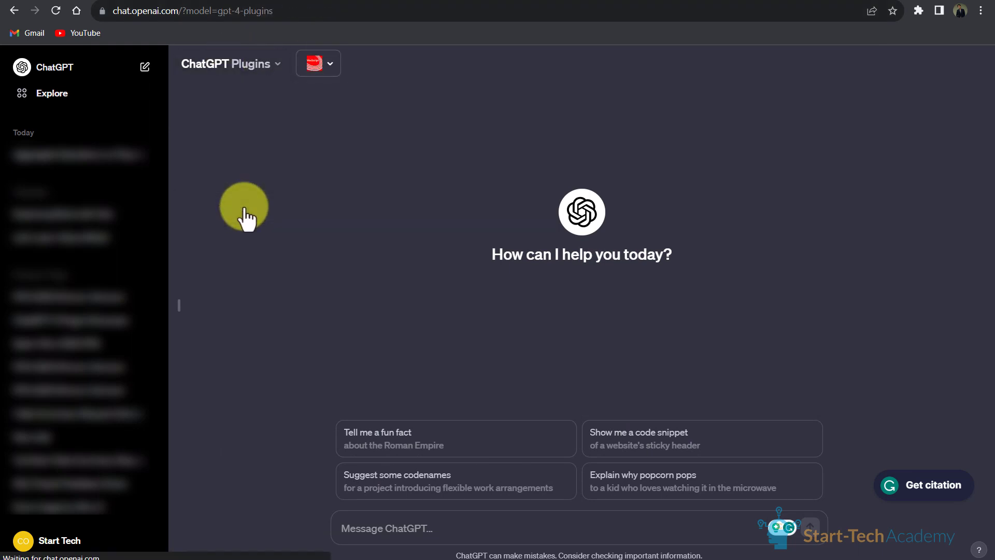
left_click(326, 65)
scroll(345, 131, "down", 3)
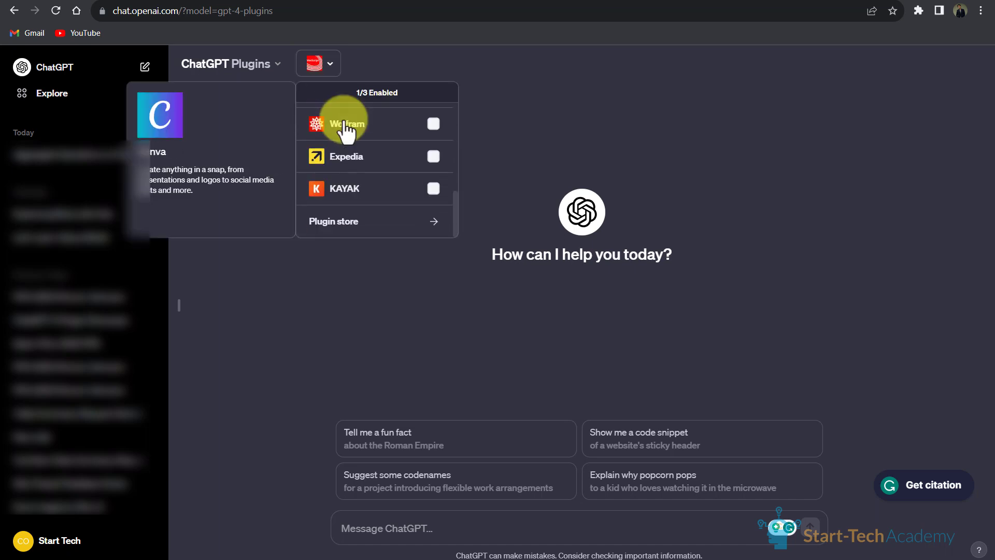
left_click(343, 126)
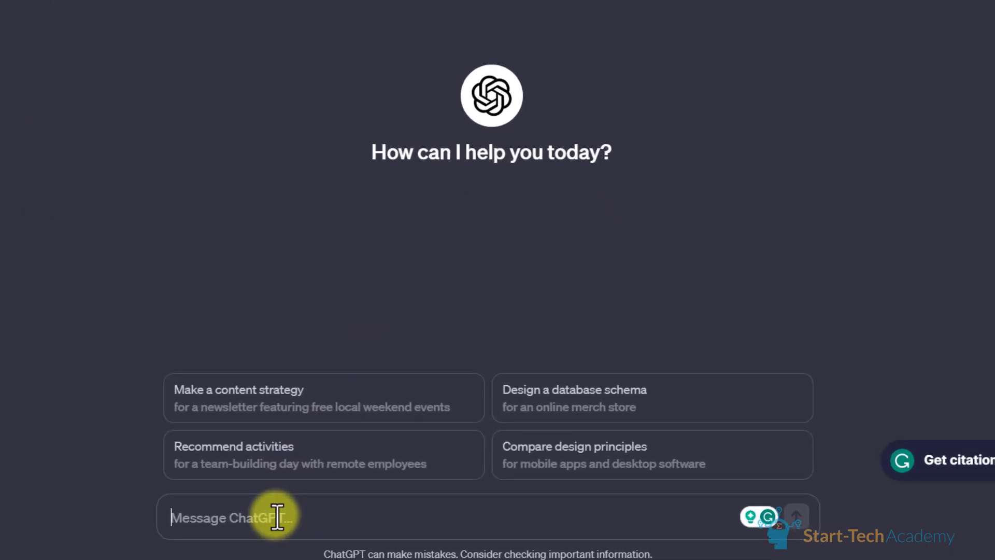
Ask GPT-3.5 'Which team won ICC men's worldcup 2023' and highlight its no-real-time-information reply.
type("Which t")
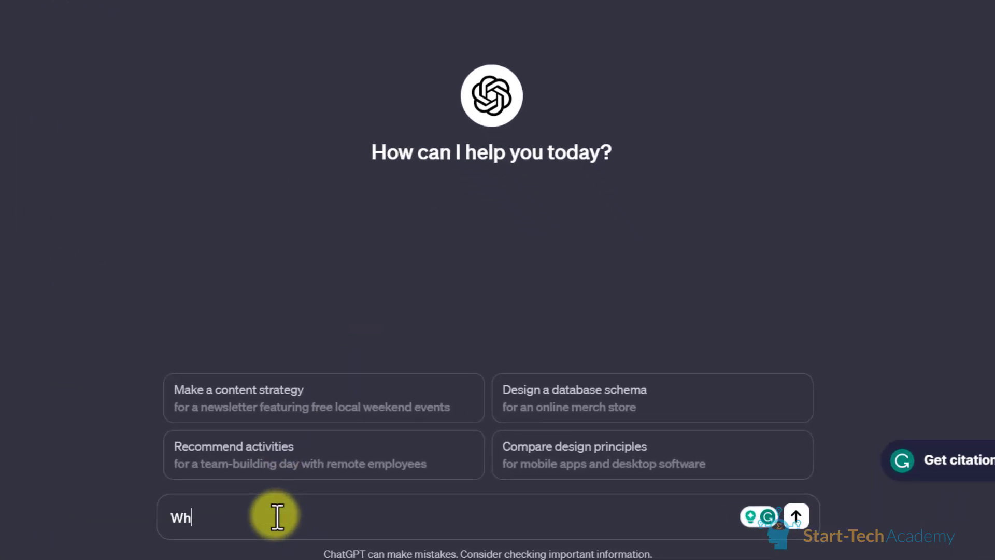
type("eam")
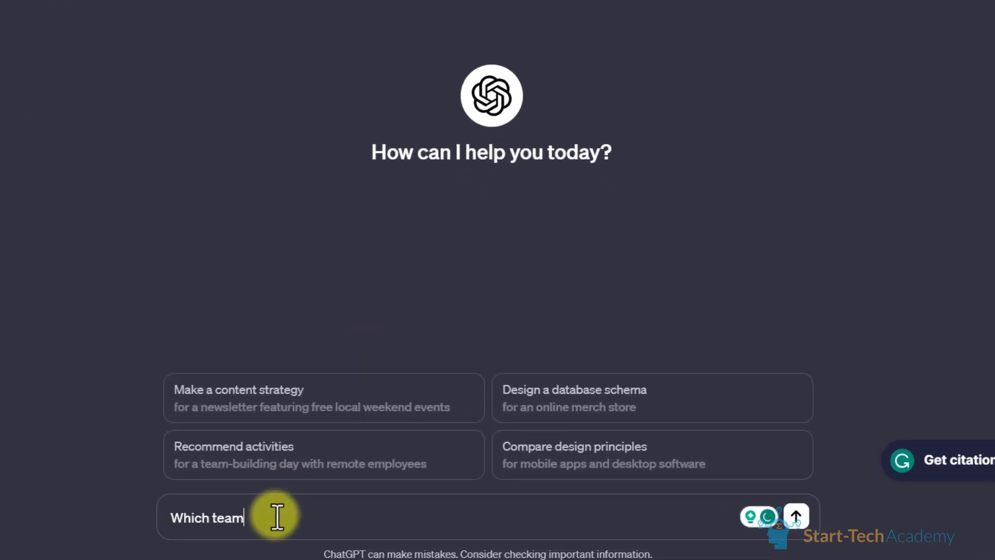
type(" won ICC")
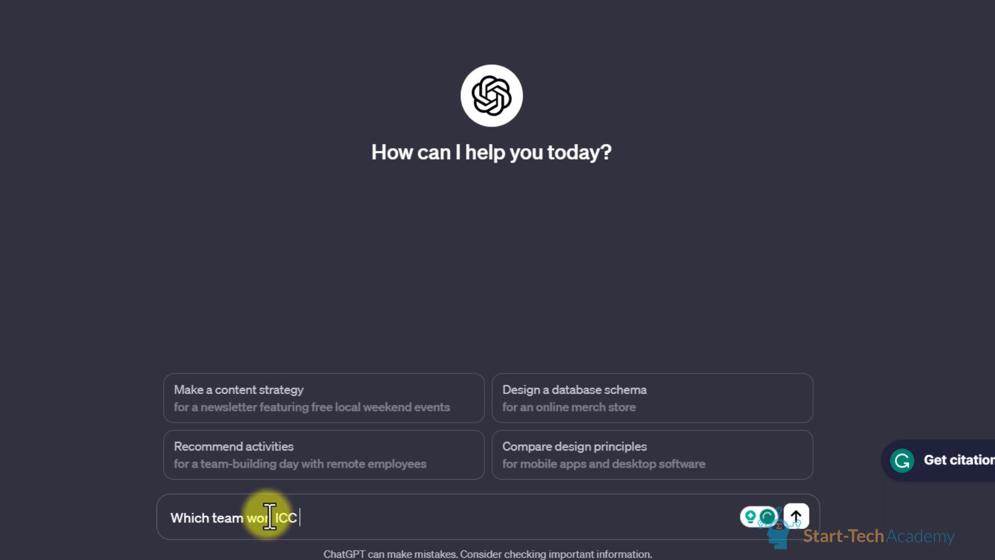
type(" men's wo")
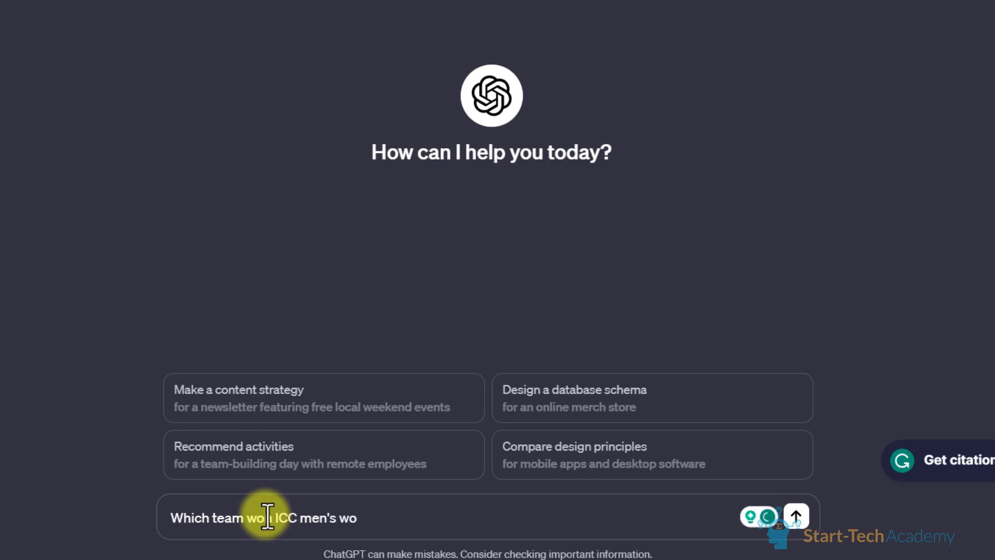
type("rldcup 202")
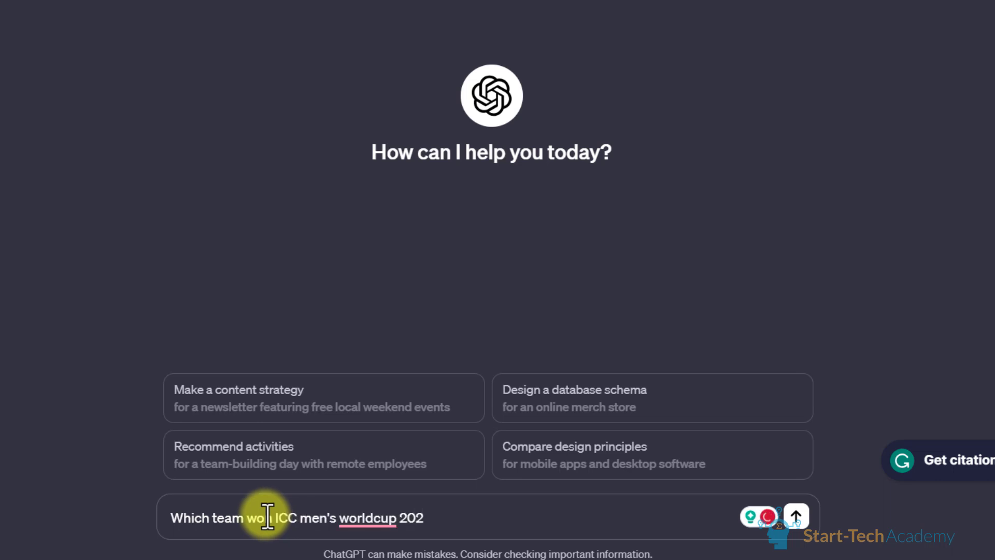
type("3")
key("Return")
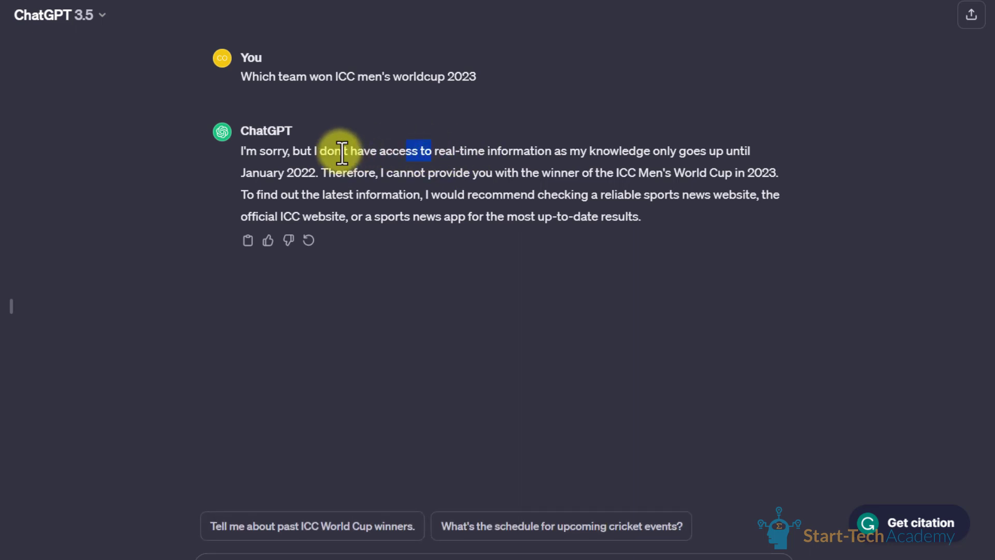
mouse_move(421, 151)
left_mouse_down()
mouse_move(282, 150)
mouse_move(684, 151)
mouse_move(337, 231)
mouse_move(278, 171)
mouse_move(323, 171)
left_mouse_up()
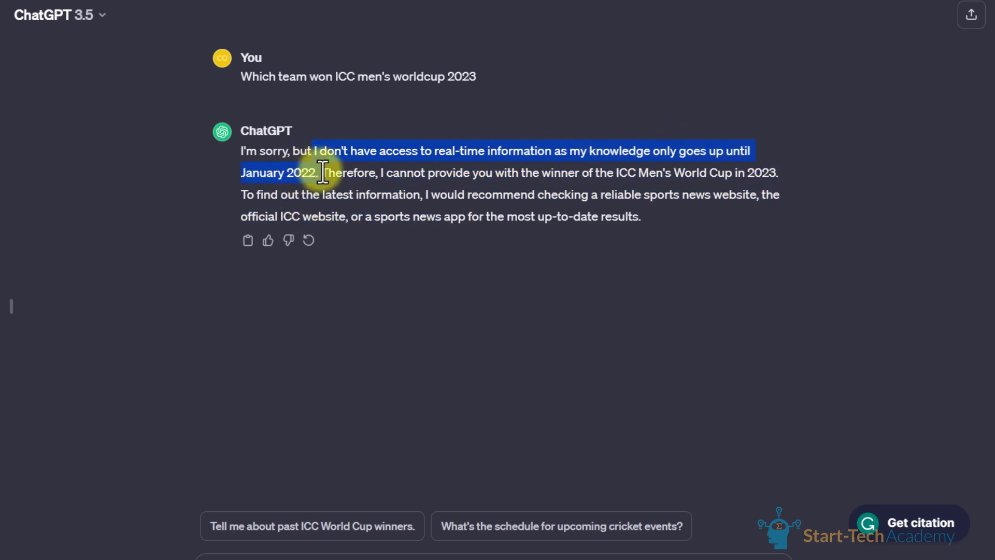
left_click(157, 214)
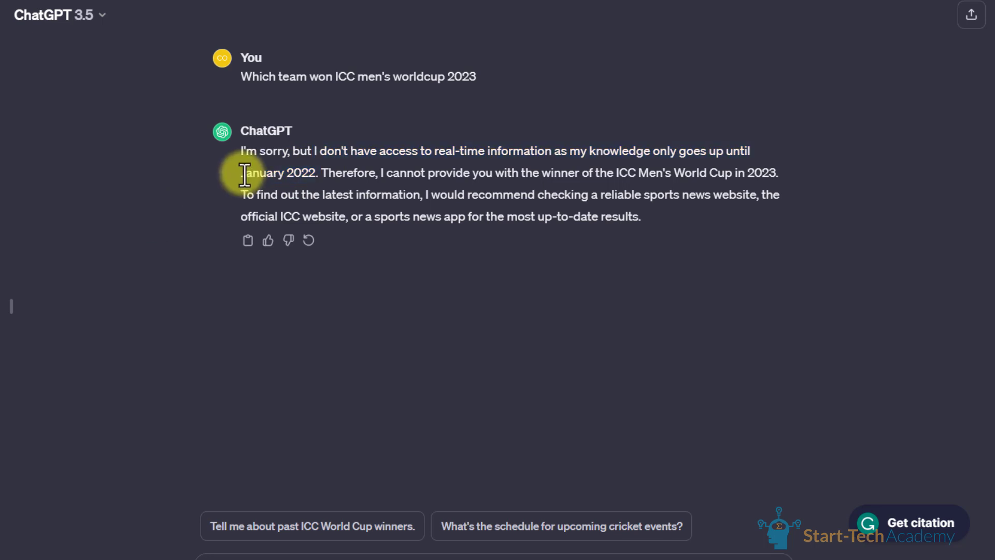
In a new GPT-4 chat, ask 'Which team won men's ICC worldcup 2023' and read the Australia answer.
left_click(80, 20)
left_click(85, 75)
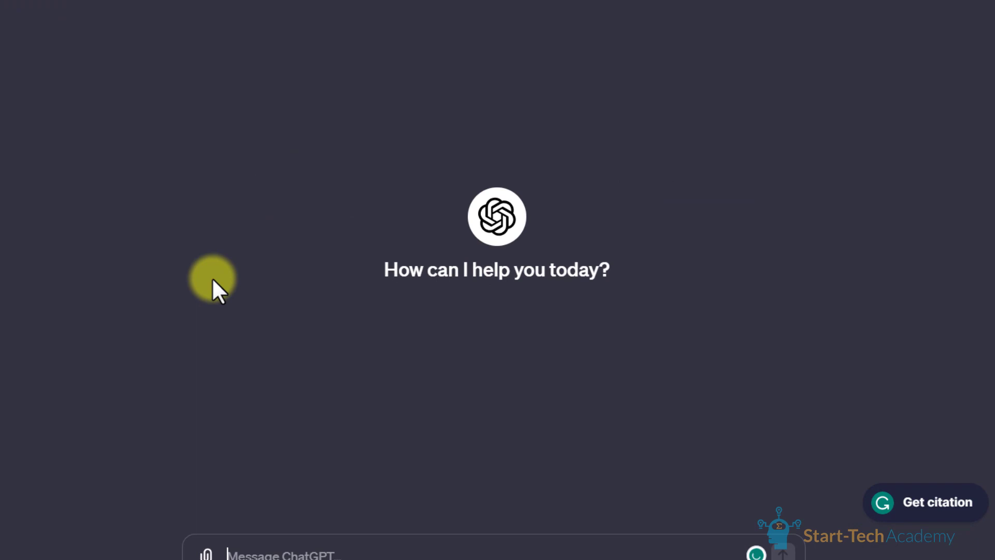
type("W")
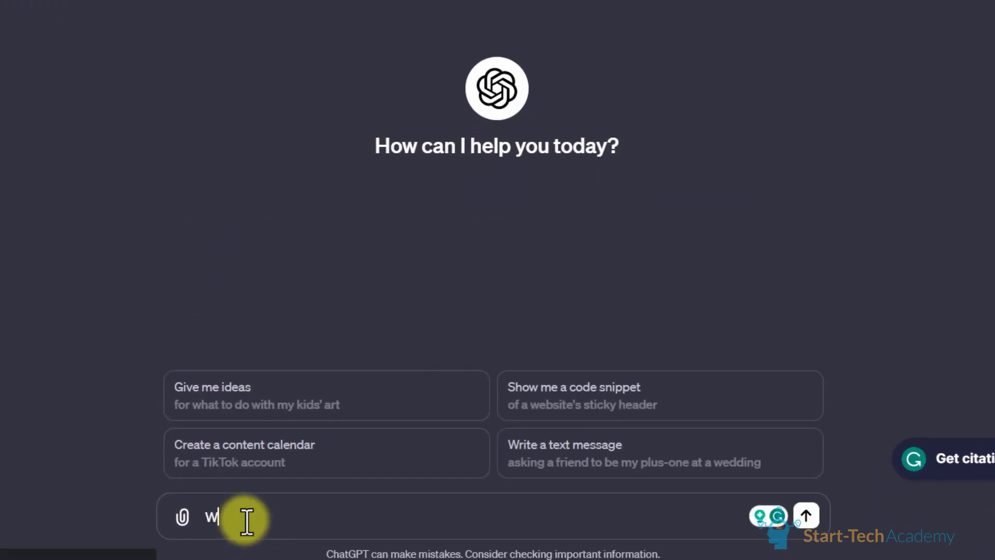
type("hich te")
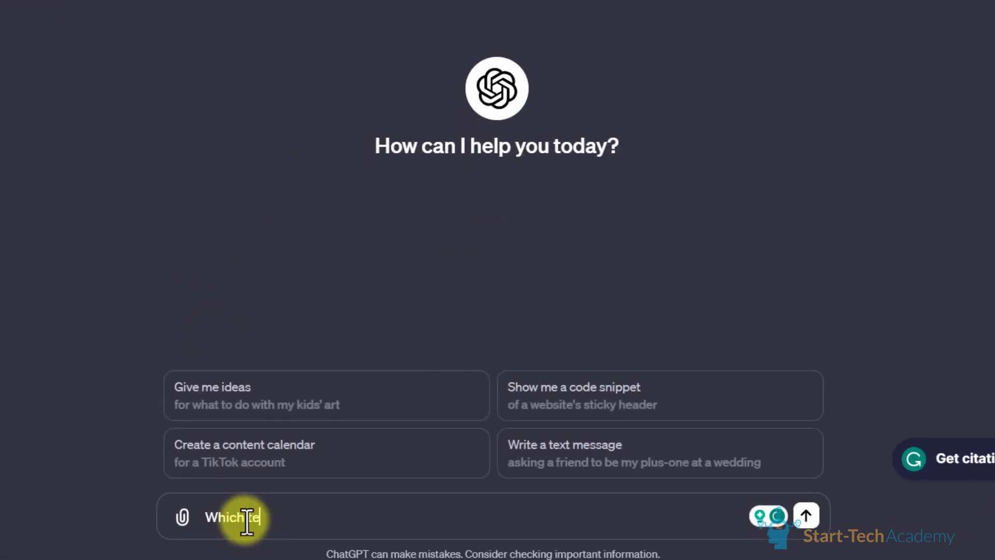
type("am won Me")
key("BackSpace")
key("BackSpace")
type("men's ICC worl")
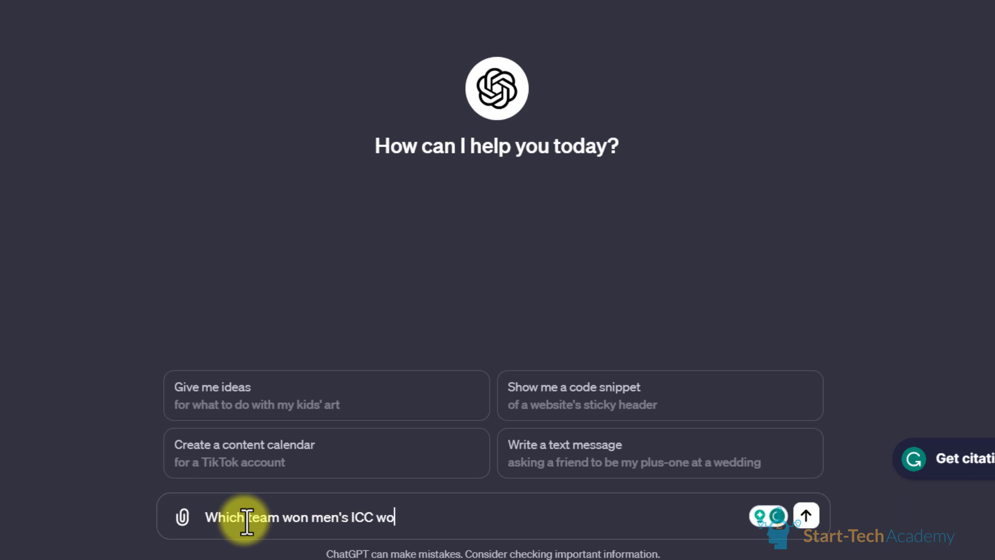
type("dcup 2023")
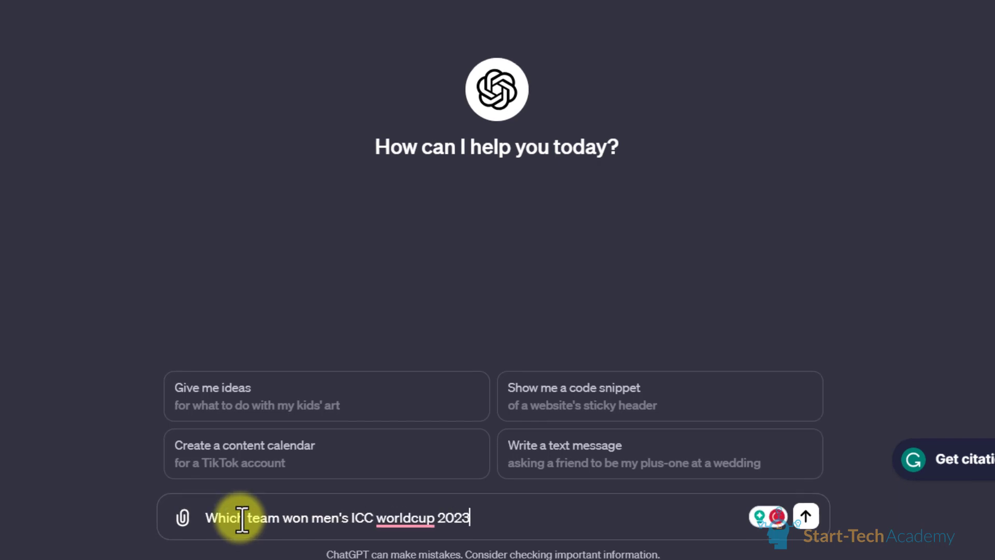
key("Return")
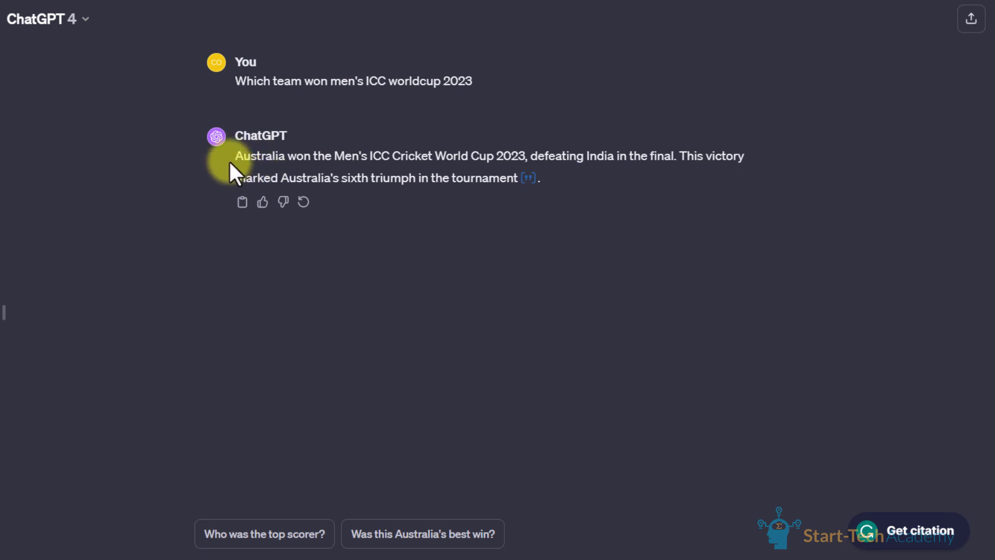
mouse_move(231, 156)
left_mouse_down()
mouse_move(722, 156)
mouse_move(402, 157)
mouse_move(391, 173)
mouse_move(362, 182)
mouse_move(521, 182)
left_mouse_up()
left_click(477, 237)
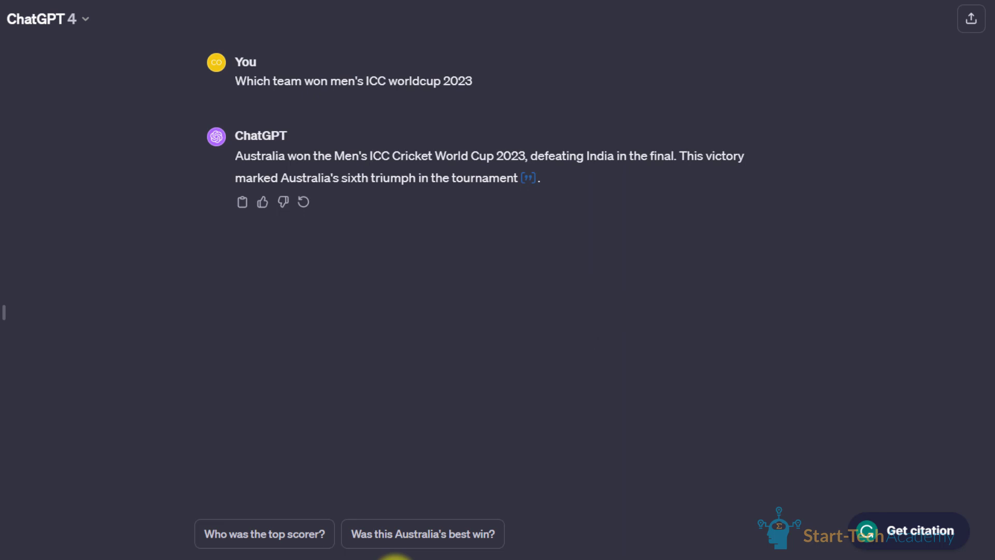
Ask GPT-4 to generate an image of a cricket team in blue jersey holding a worldcup trophy.
type("Gen")
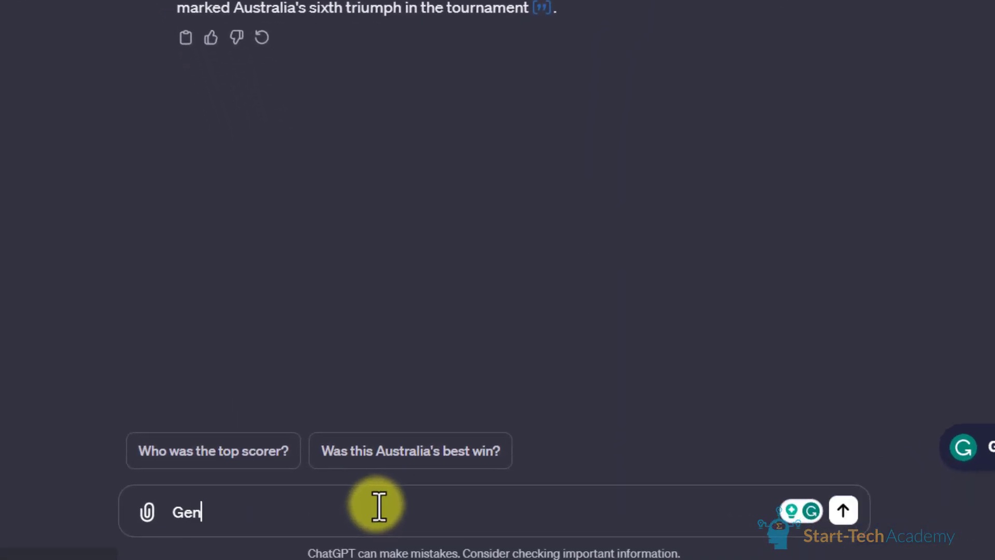
type("erate an im")
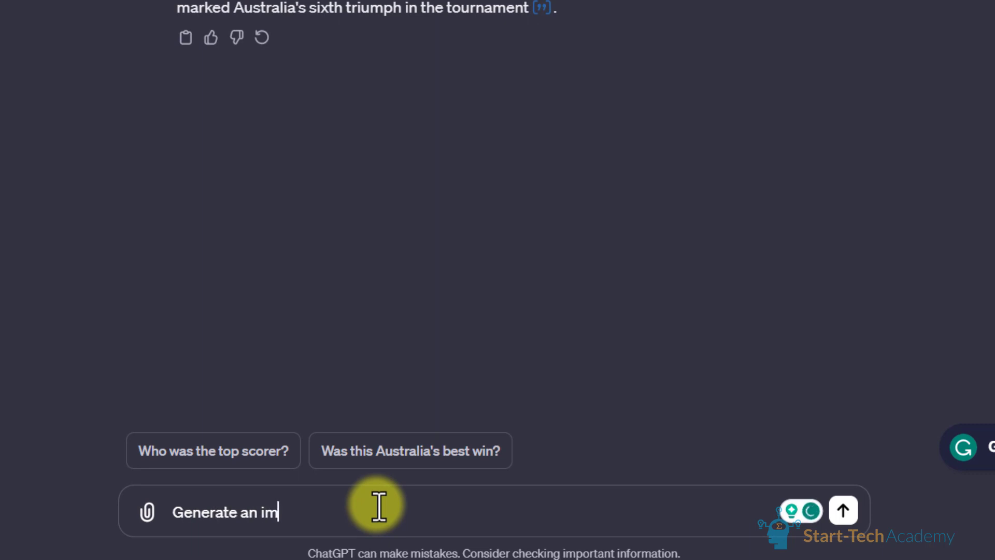
type("age on")
key("BackSpace")
type("f a cricket team ")
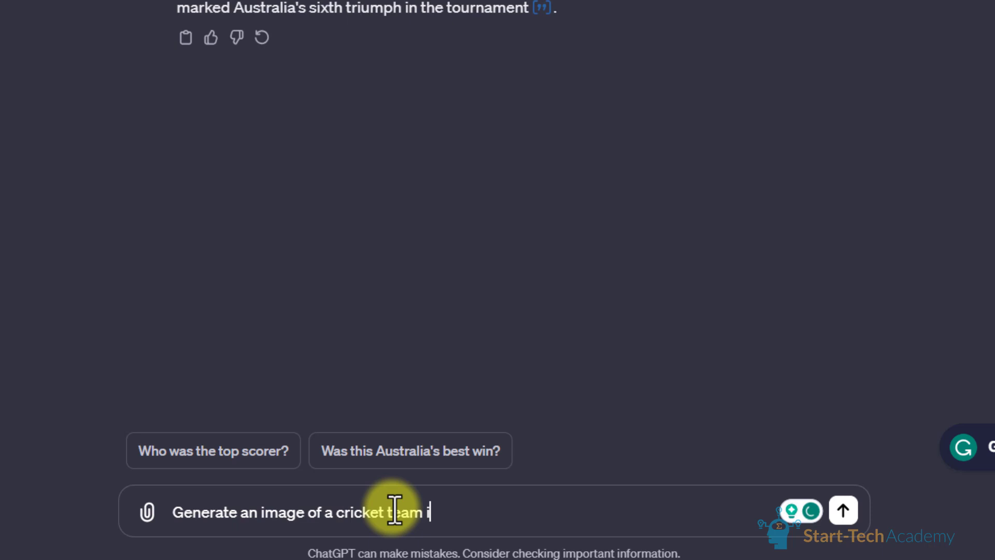
type("in blue je")
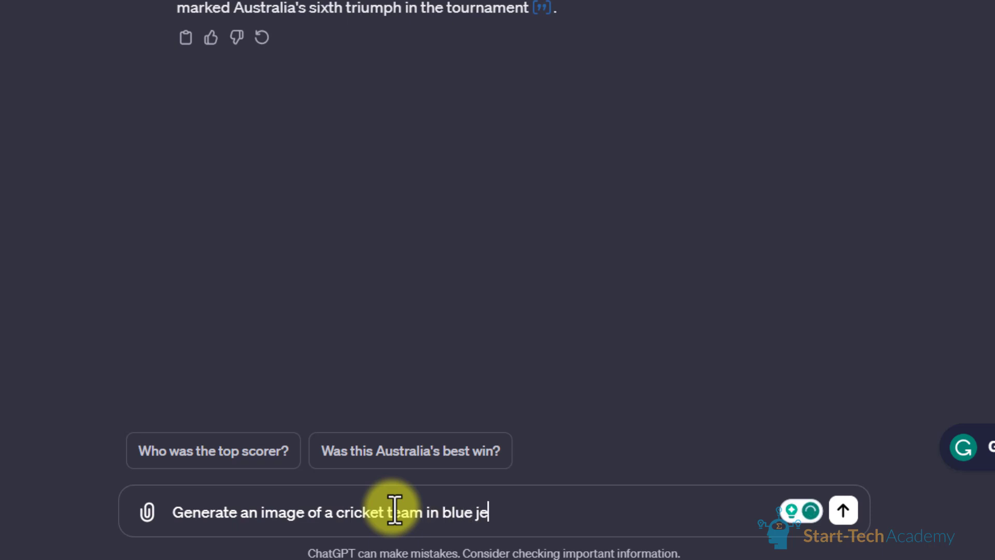
type("rsey holdi")
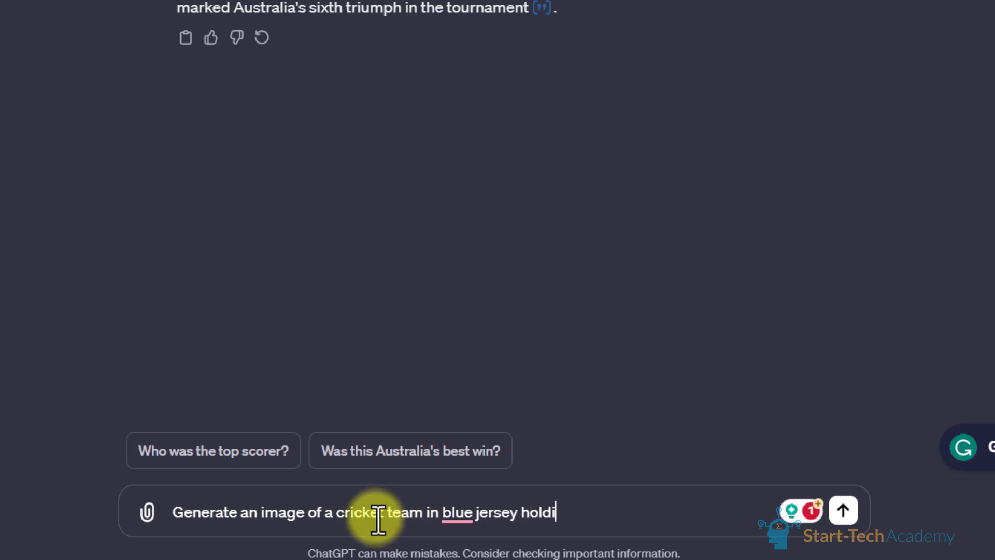
type("ng a worldcup t")
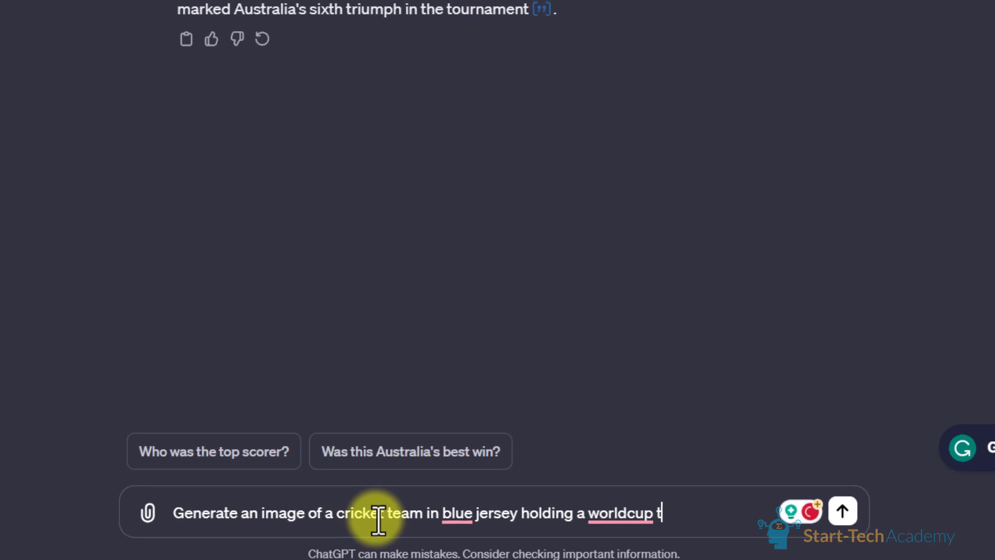
type("rophy")
key("Return")
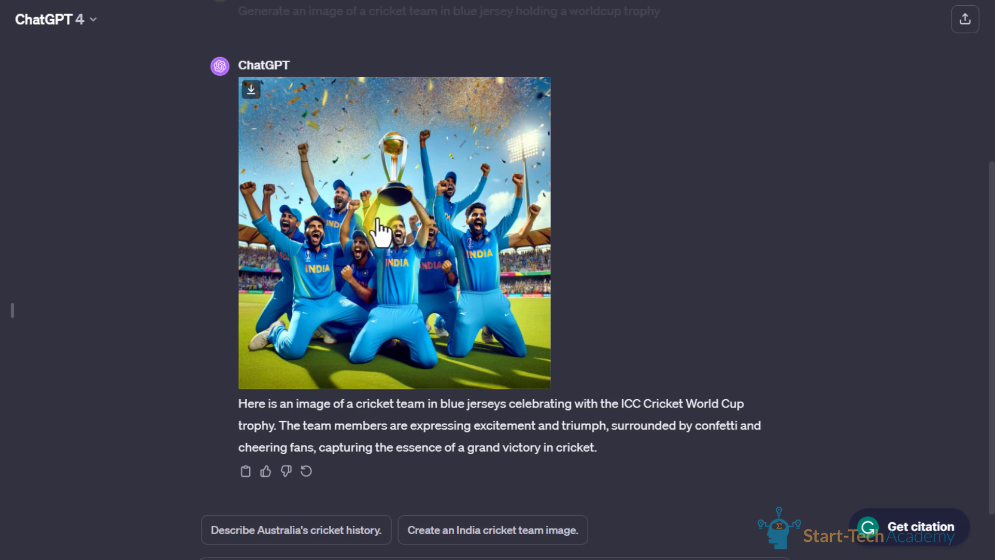
Review the generated image and highlight the opening lines of its description.
left_click_drag(366, 132, 396, 161)
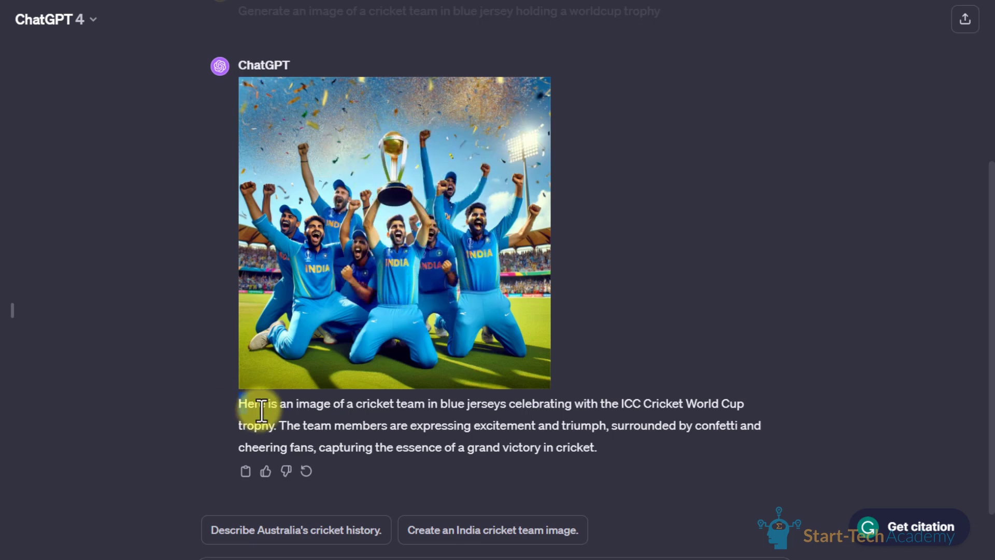
left_click_drag(262, 410, 523, 408)
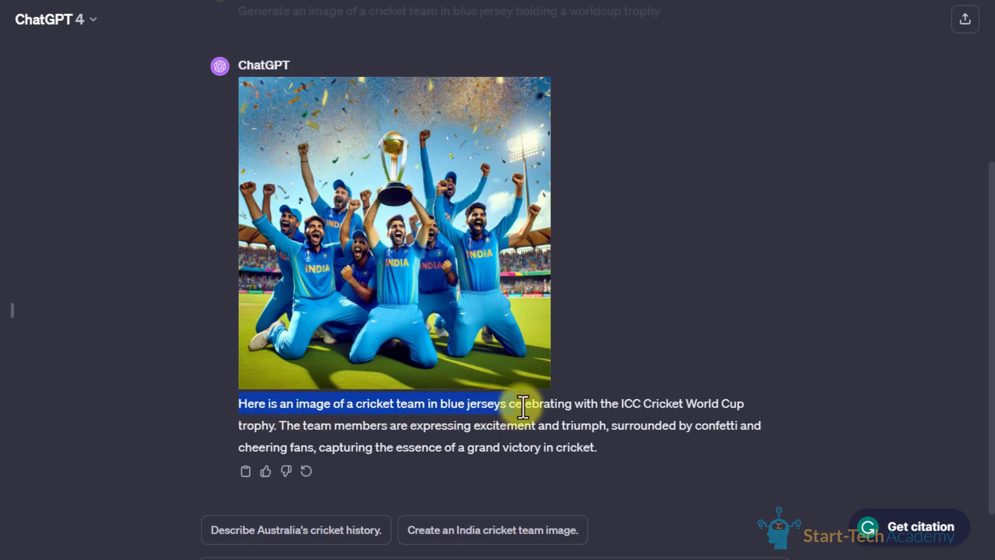
left_click_drag(523, 408, 674, 406)
left_click(754, 399)
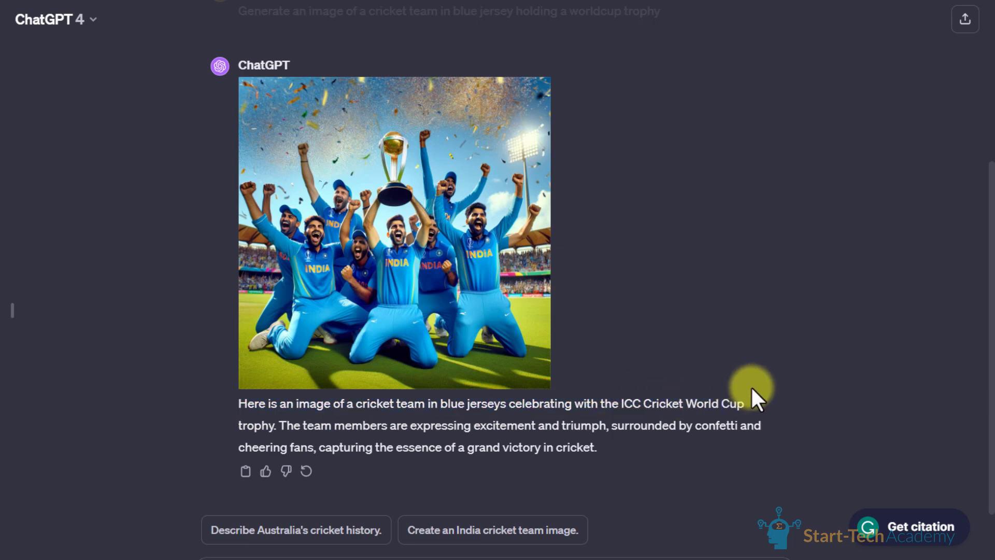
left_click_drag(238, 405, 262, 430)
left_click(260, 431)
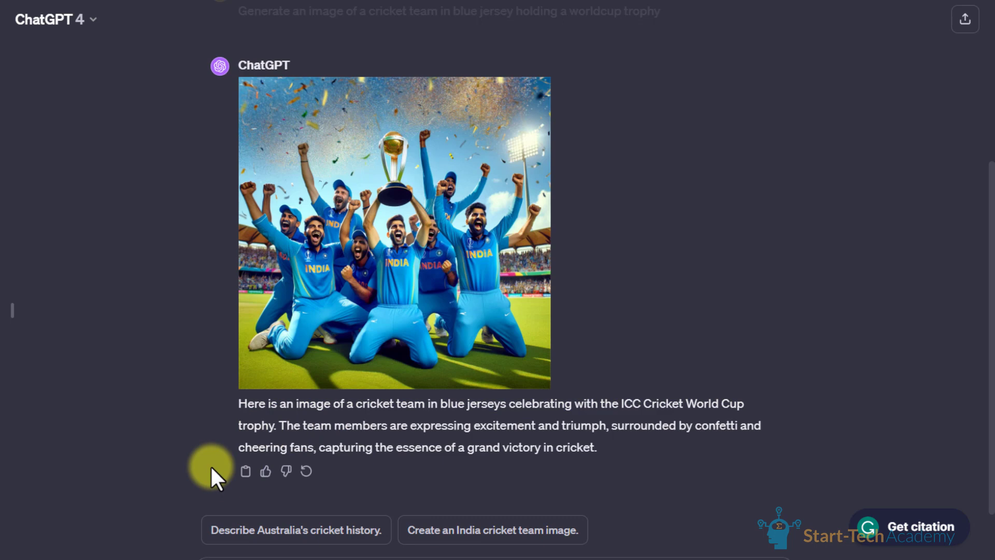
scroll(204, 492, "down", 2)
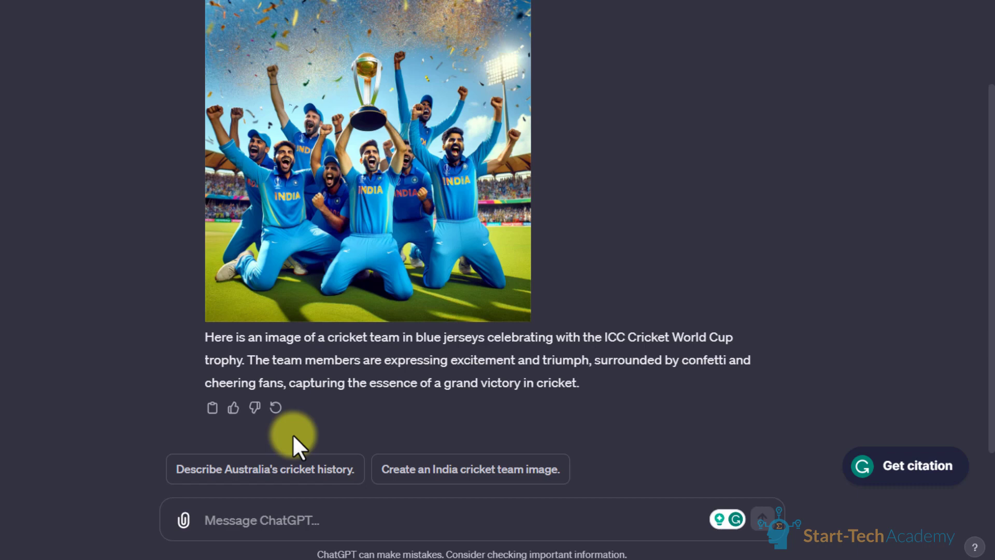
left_click(185, 520)
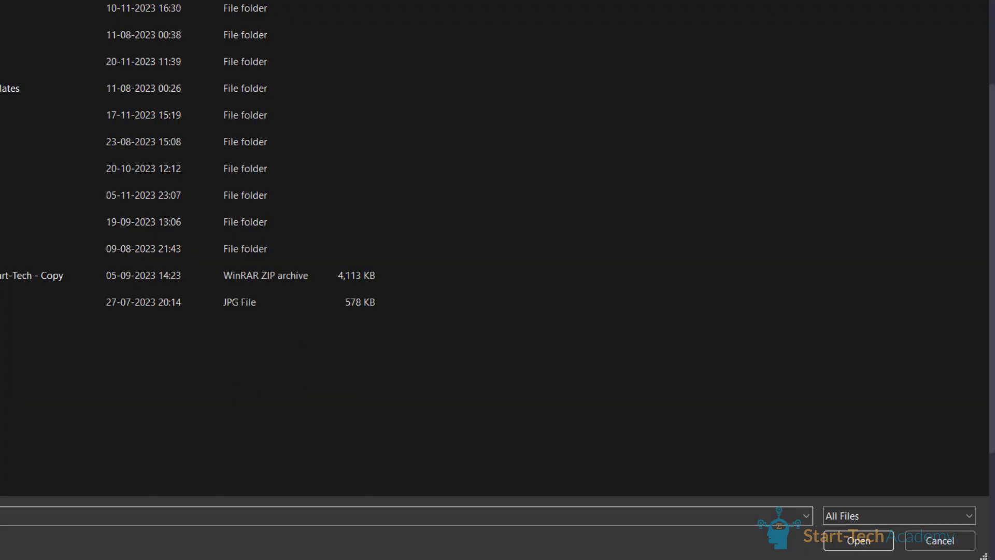
key("Escape")
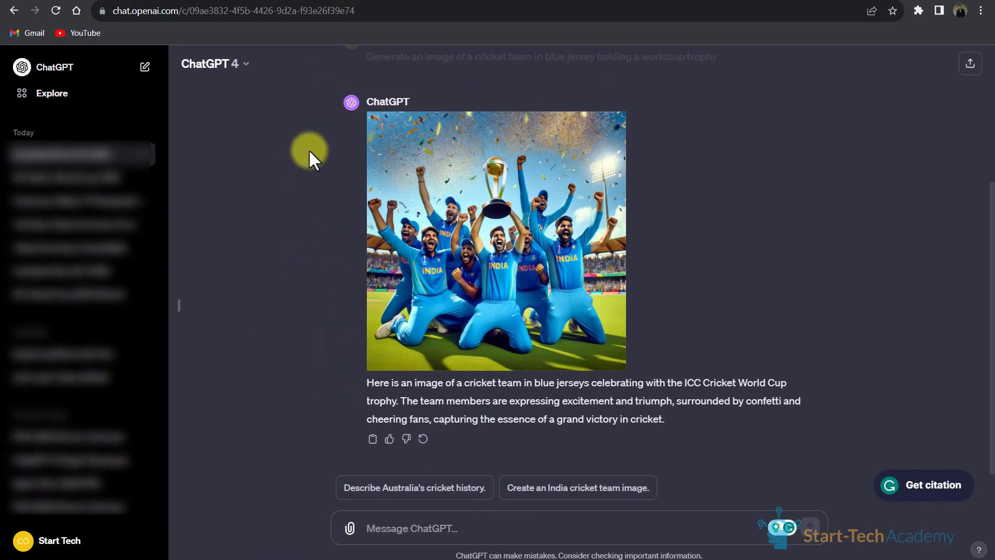
Start a new Plugins chat and browse the plugin store's All listing, including A&B Summarize.
left_click(233, 59)
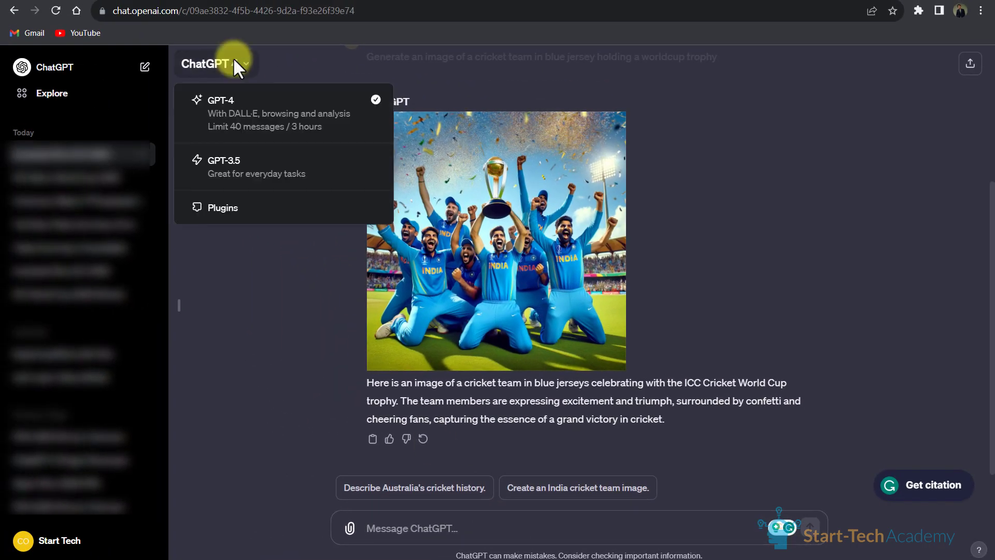
left_click(232, 209)
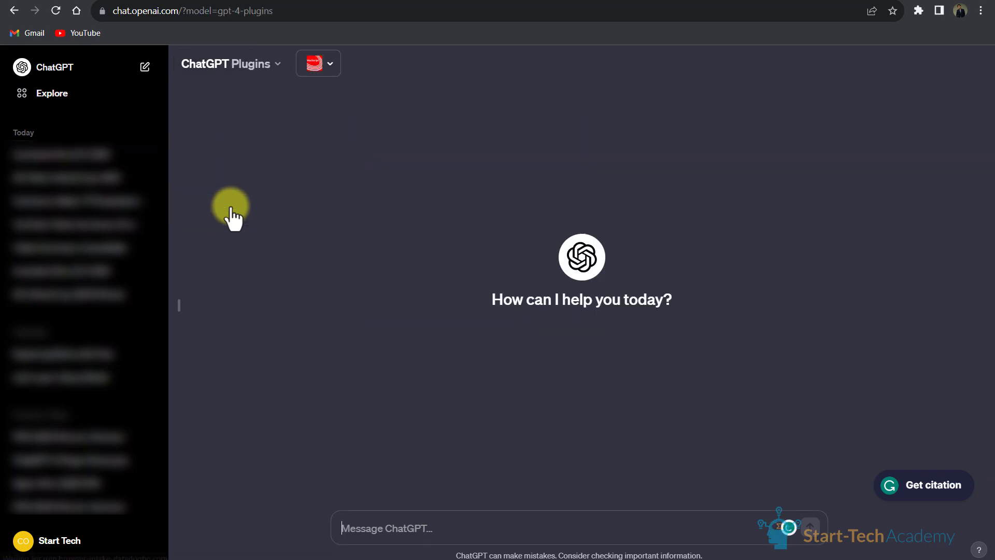
left_click(330, 65)
scroll(378, 176, "down", 3)
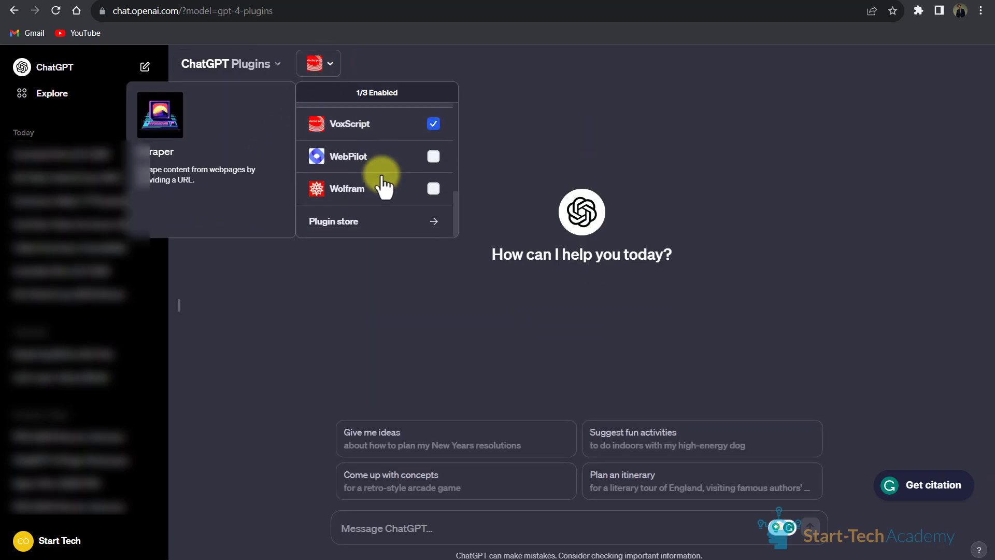
left_click(353, 227)
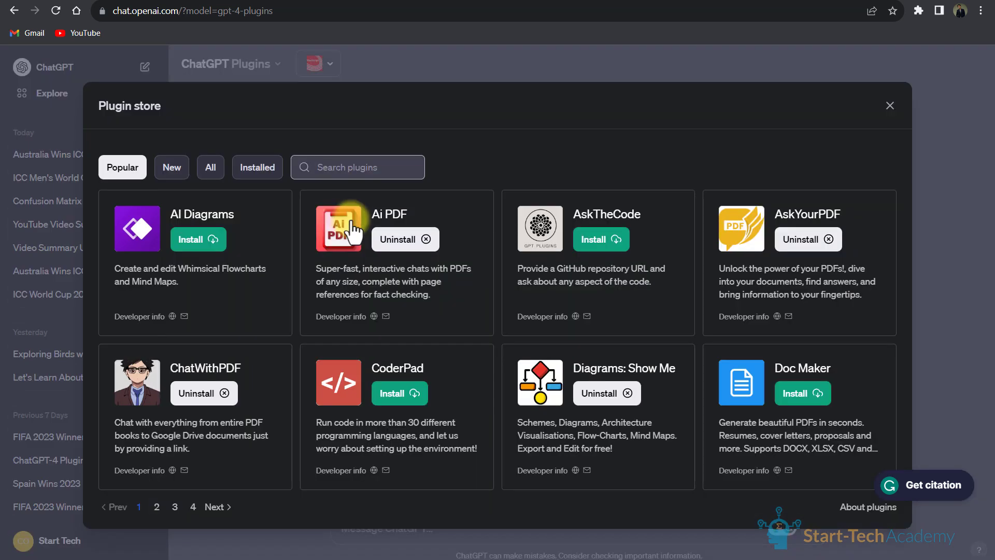
left_click(209, 167)
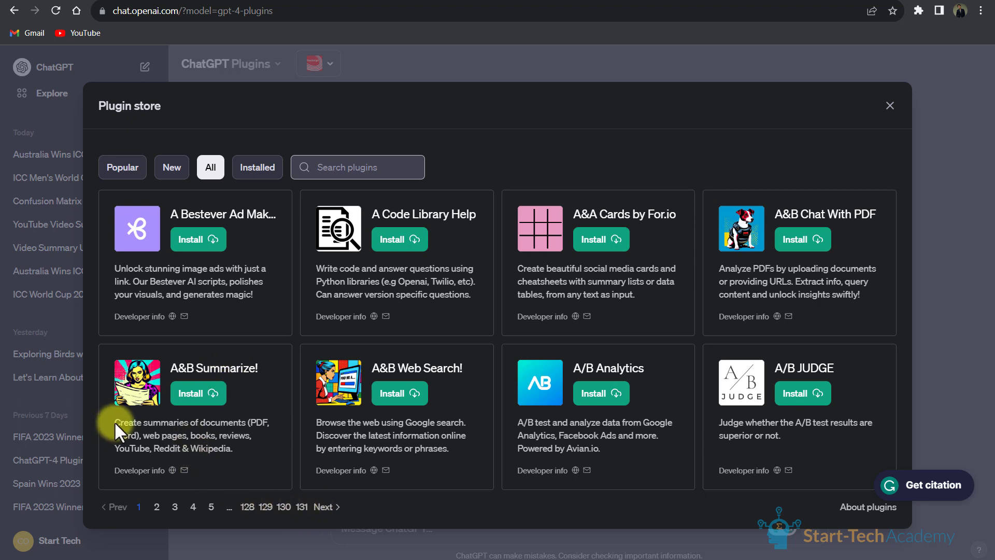
left_click_drag(108, 419, 232, 448)
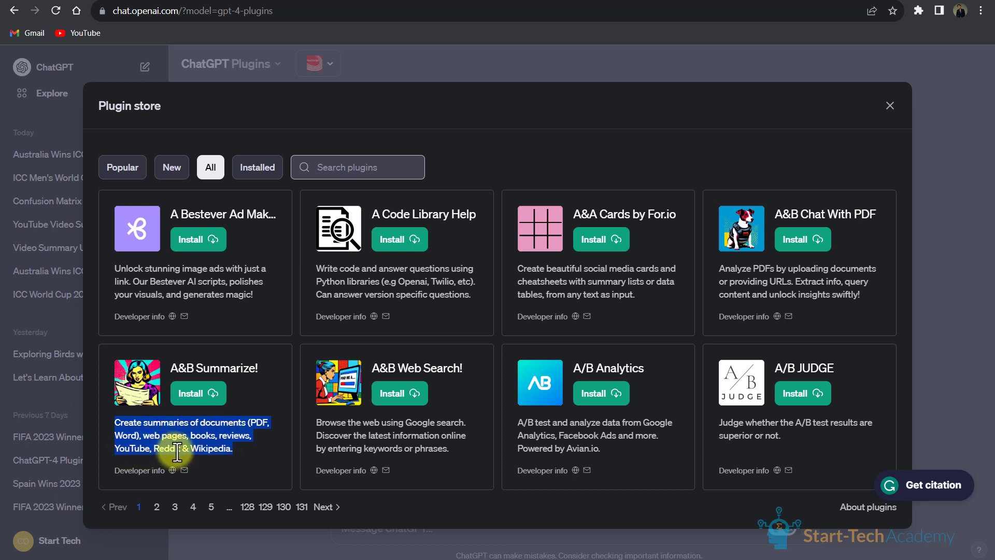
left_click(248, 457)
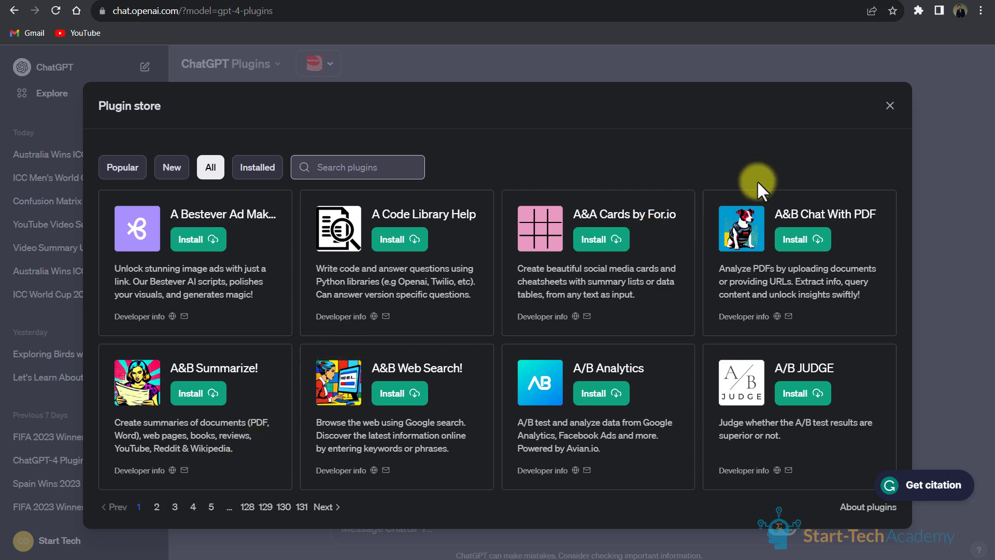
Close the plugin store and enable VoxScript for this chat, showing 1/3 Enabled.
left_click(891, 106)
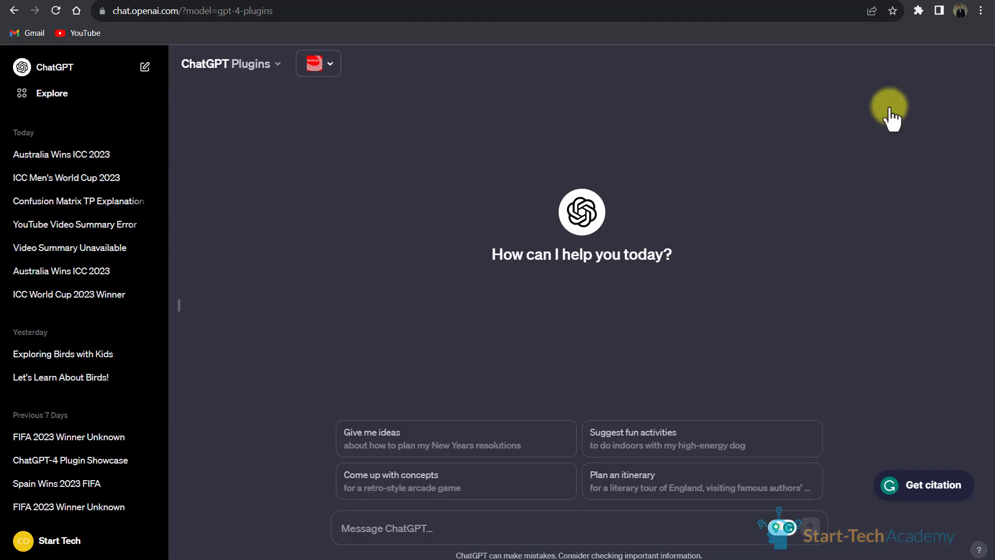
left_click(332, 67)
mouse_move(352, 225)
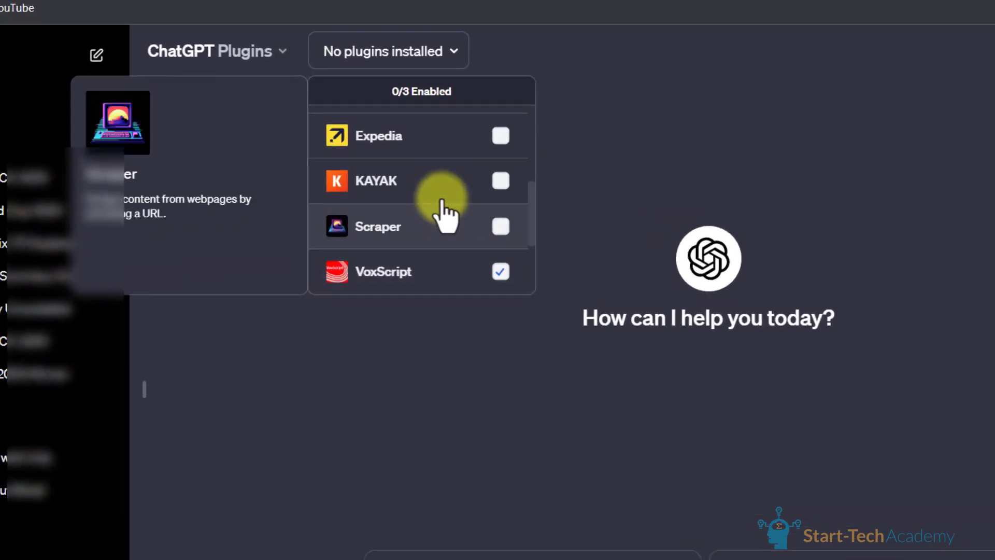
scroll(442, 199, "up", 3)
left_click(519, 167)
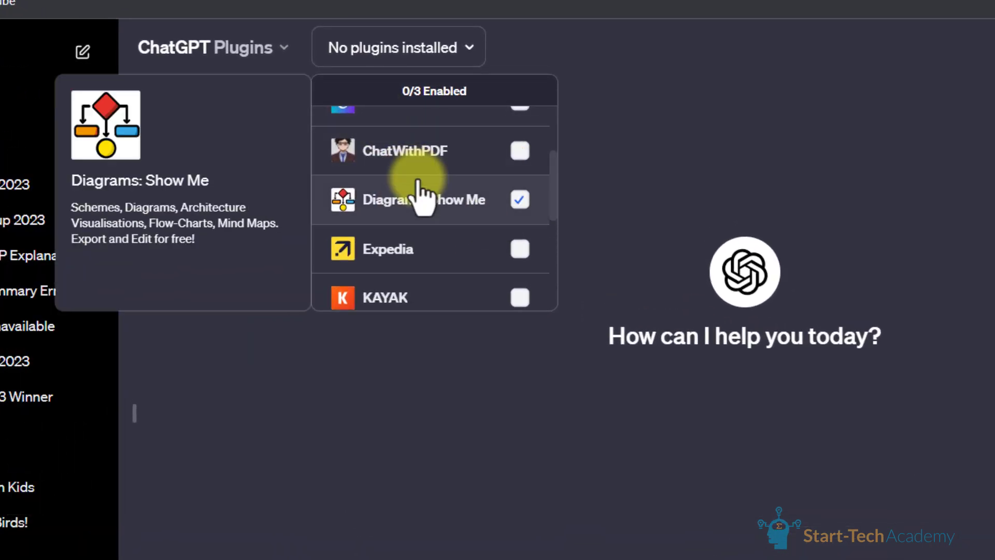
scroll(418, 182, "down", 3)
scroll(418, 182, "down", 2)
left_click(413, 186)
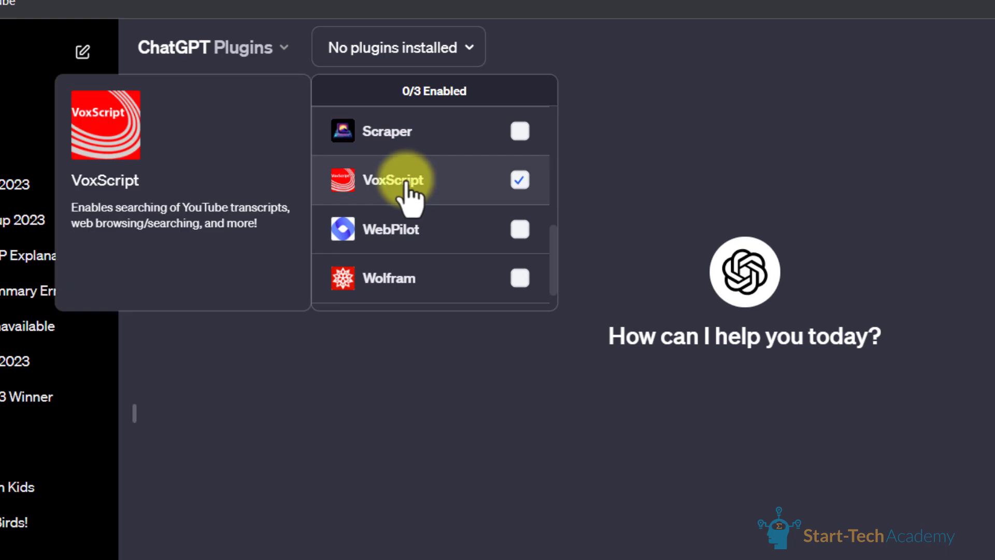
left_click(521, 182)
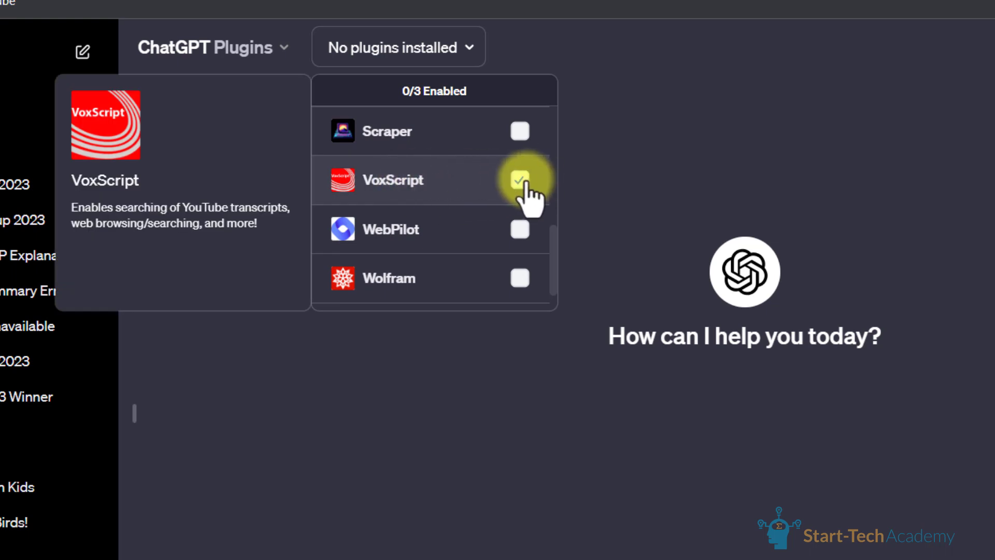
mouse_move(72, 208)
left_mouse_down()
mouse_move(259, 209)
mouse_move(171, 228)
left_mouse_up()
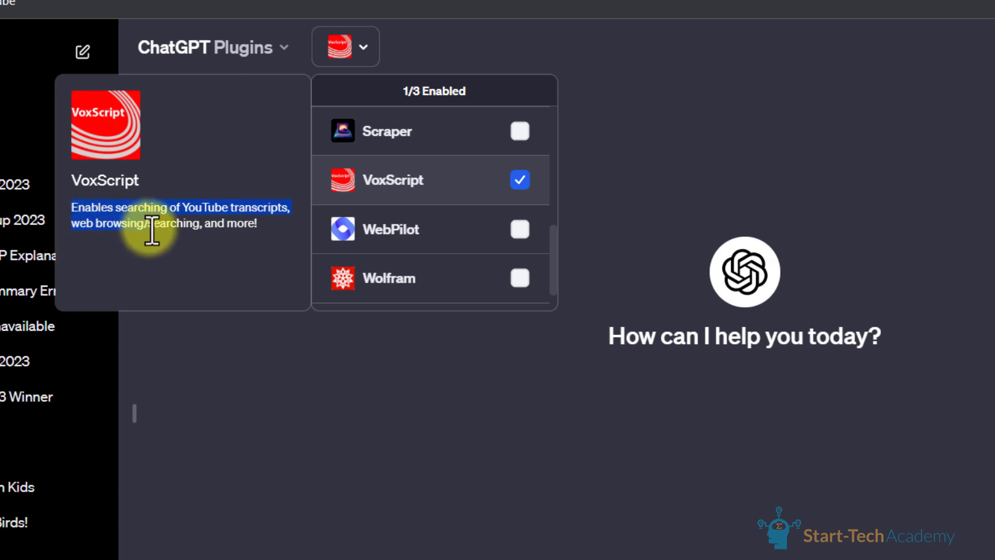
left_click(268, 189)
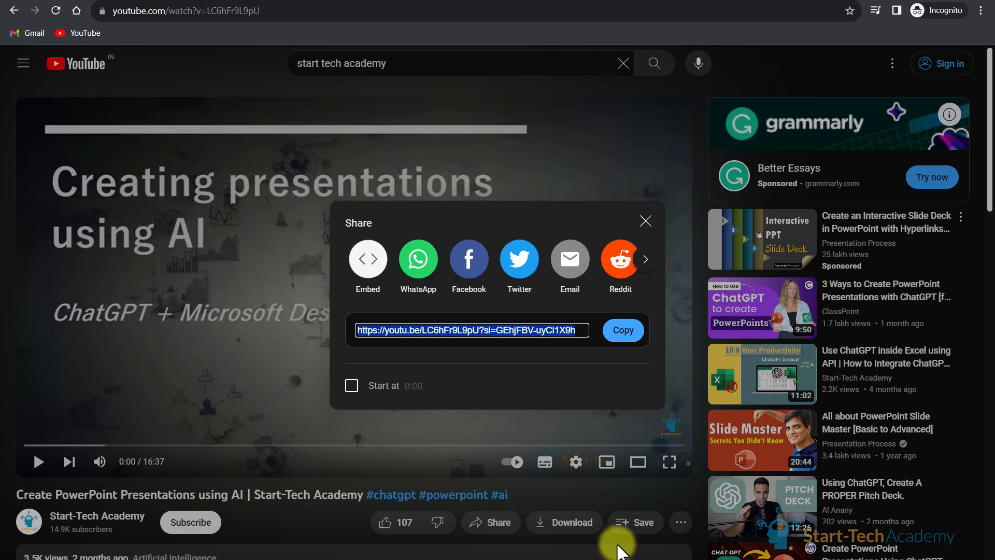
Paste the YouTube link and send '- Summarize this youtube video in 5 keypoints.'.
left_click(555, 484)
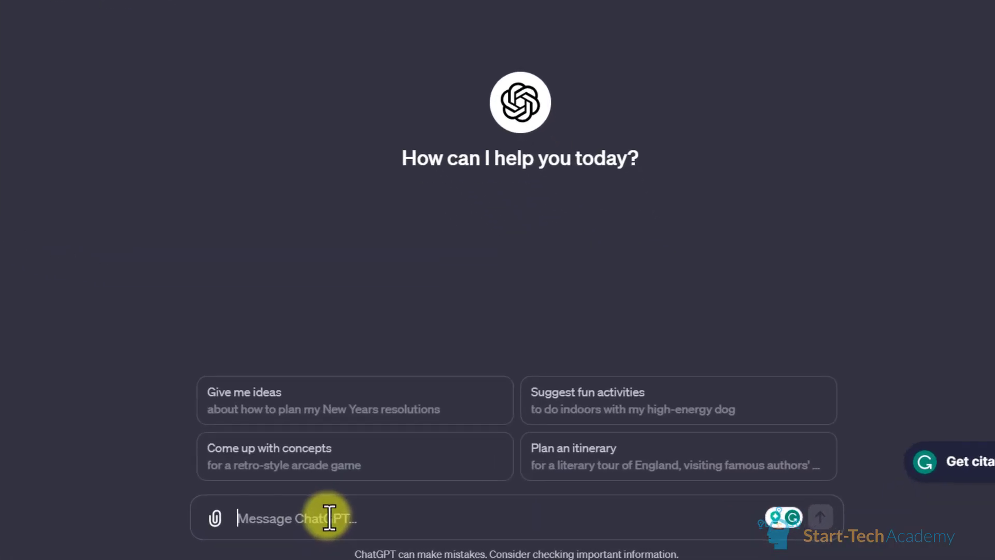
type("https://youtu.be/LC6hFr9L9pU?si=GEhjFBV-uyCi1x9h")
type("-")
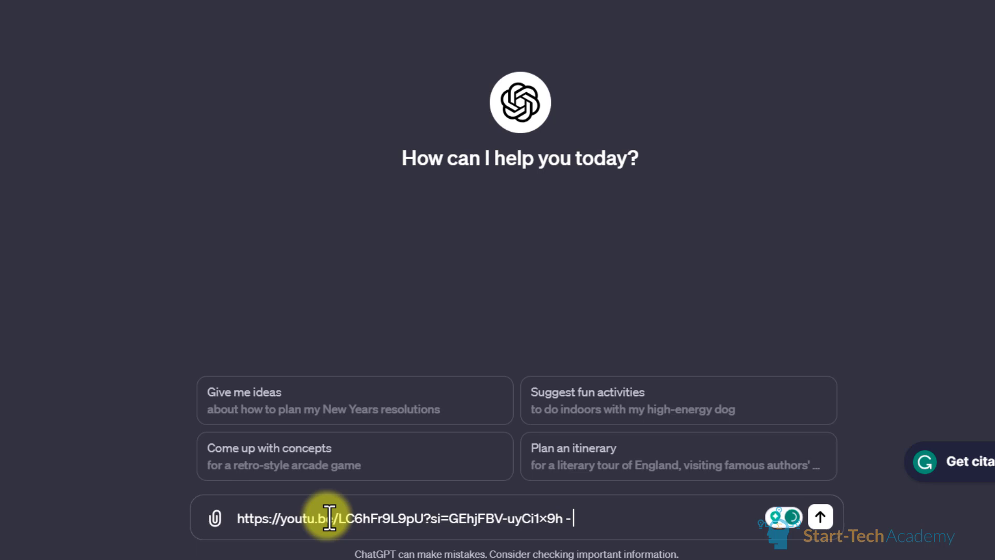
type(" Summarize this")
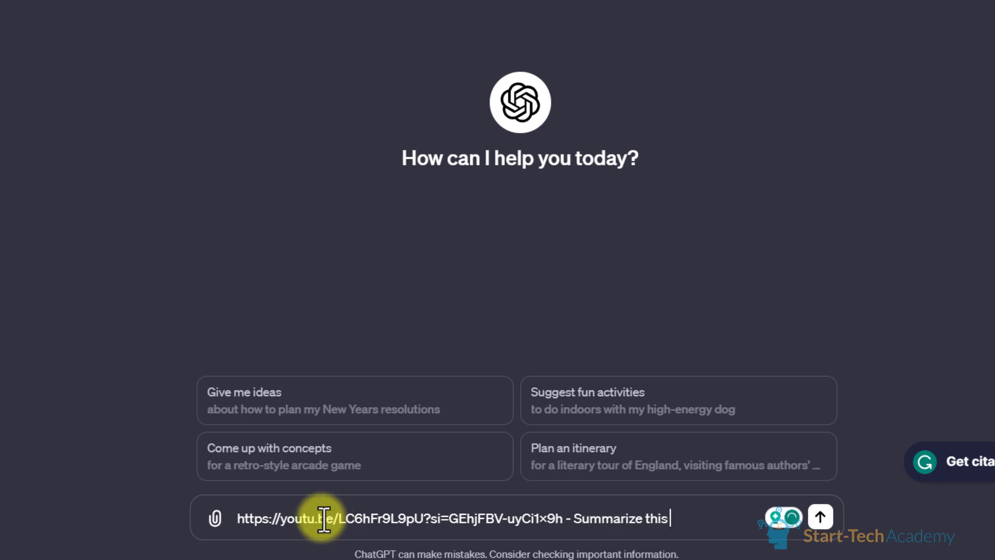
type(" youtube v")
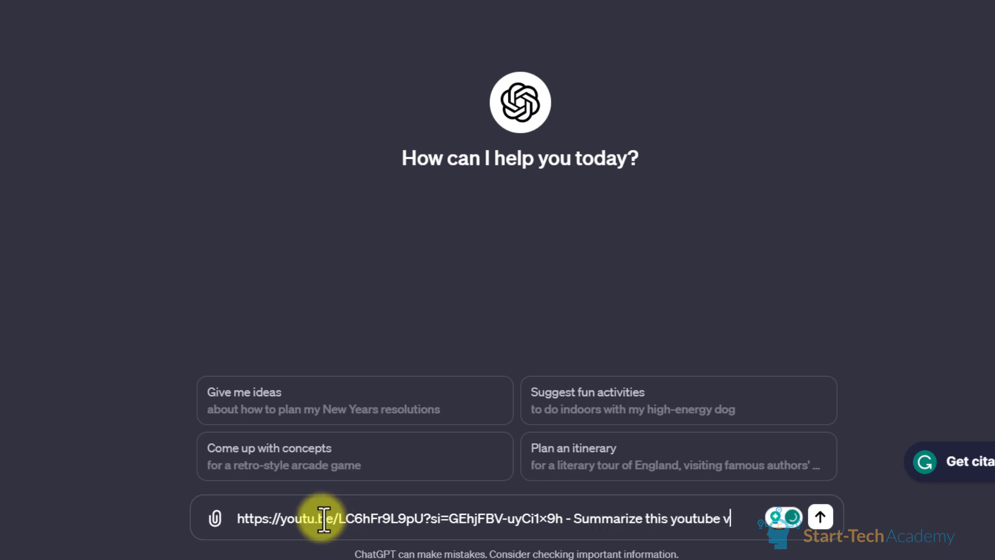
type("ideo in 5")
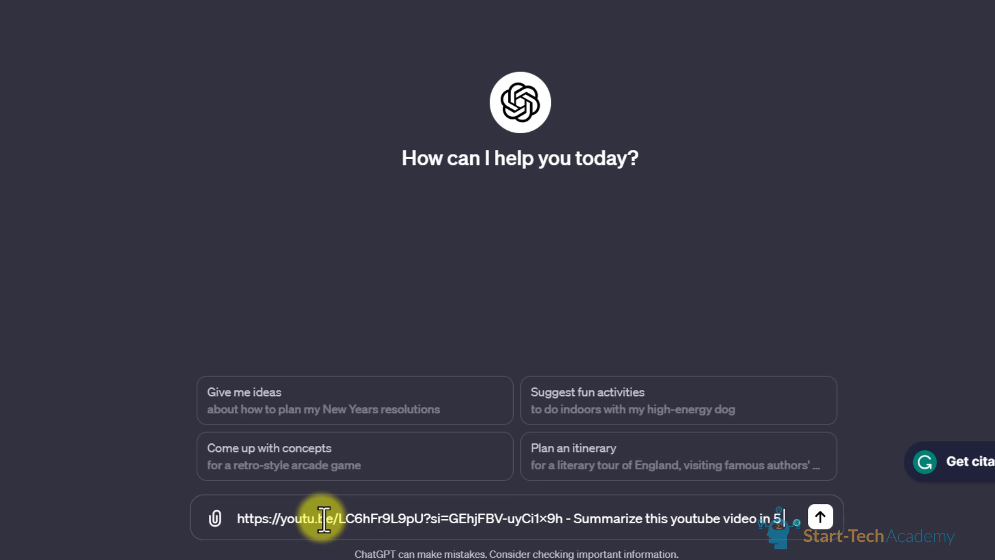
type(" key")
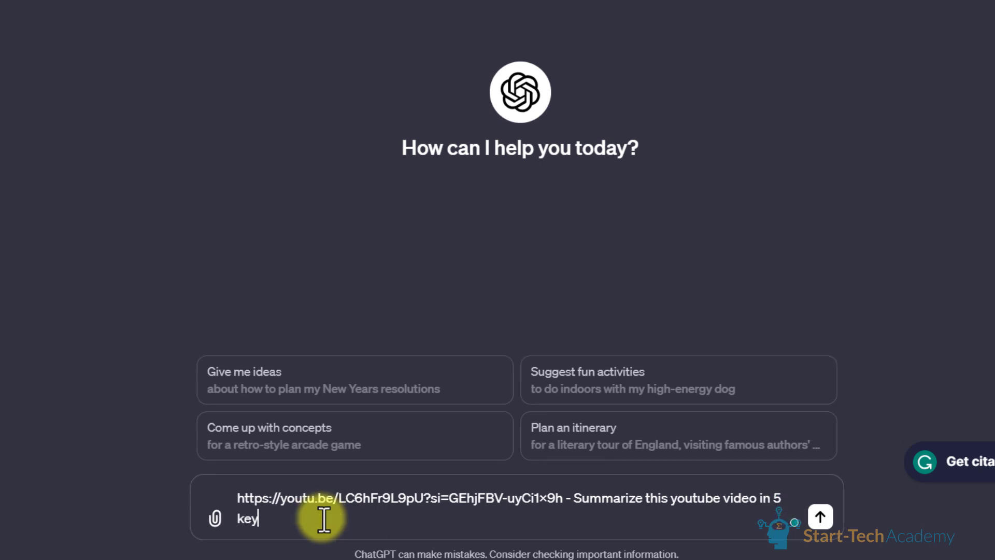
type("points.")
key("Return")
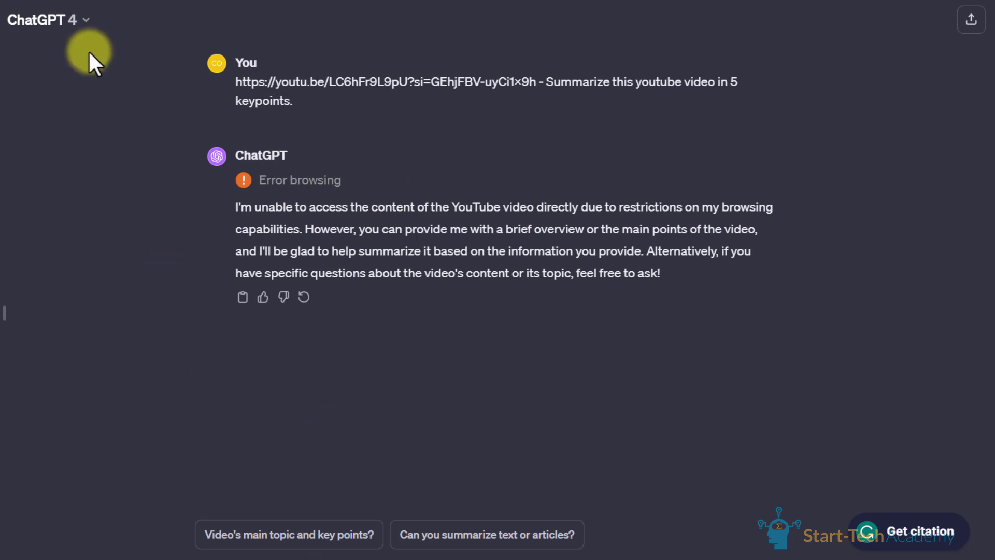
Start a new Plugins-model chat with the VoxScript plugin enabled.
left_click(83, 21)
left_click(94, 193)
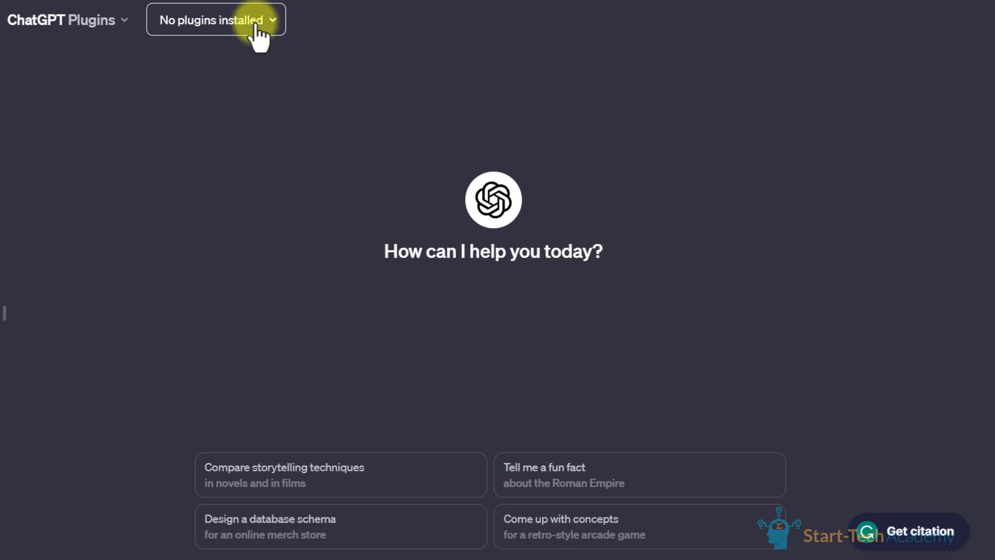
left_click(256, 29)
scroll(245, 122, "down", 3)
scroll(263, 193, "down", 1)
scroll(262, 193, "down", 1)
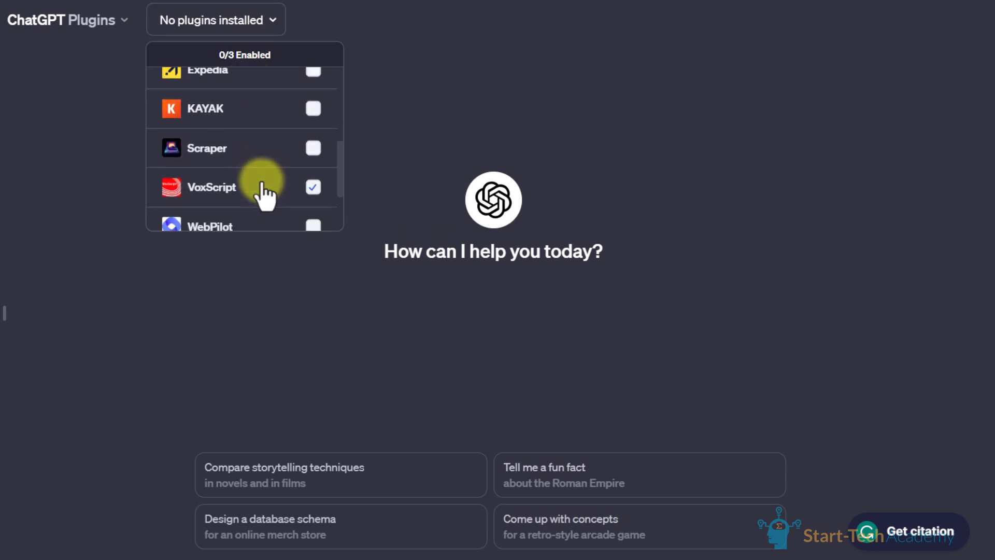
left_click(313, 188)
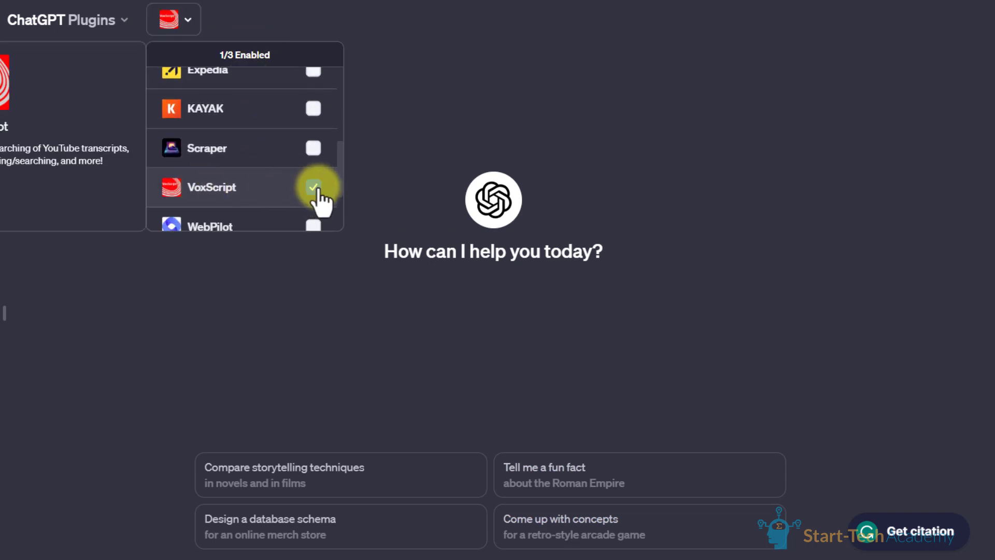
left_click(143, 32)
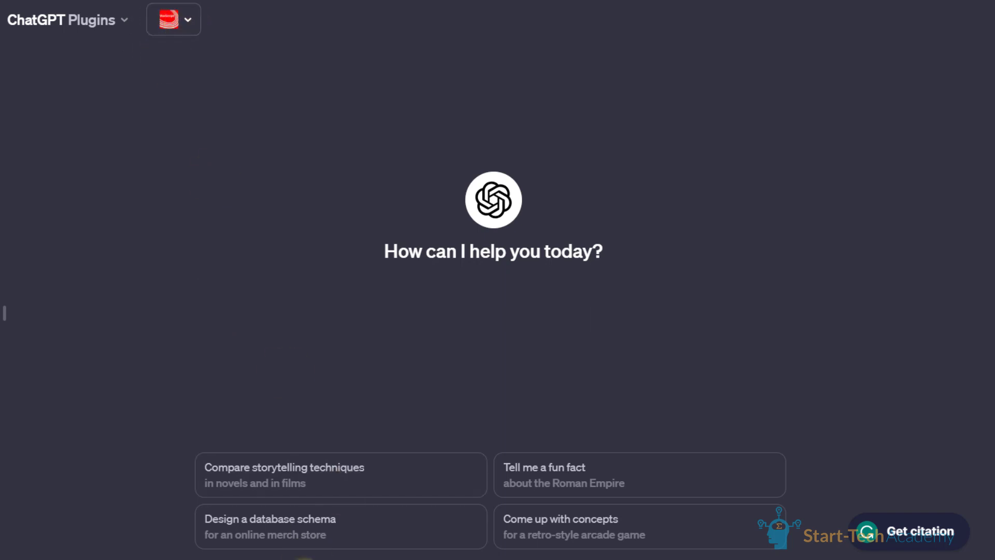
Draft the YouTube link plus 'Summarize this youtube video in 5 keypoints' without sending it.
left_click(293, 518)
key("ctrl+v")
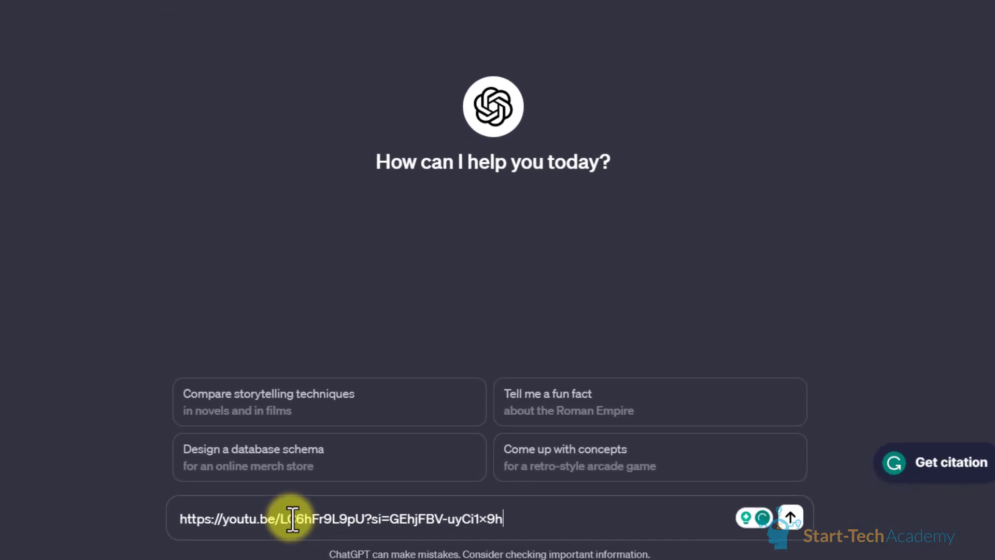
type("- Su")
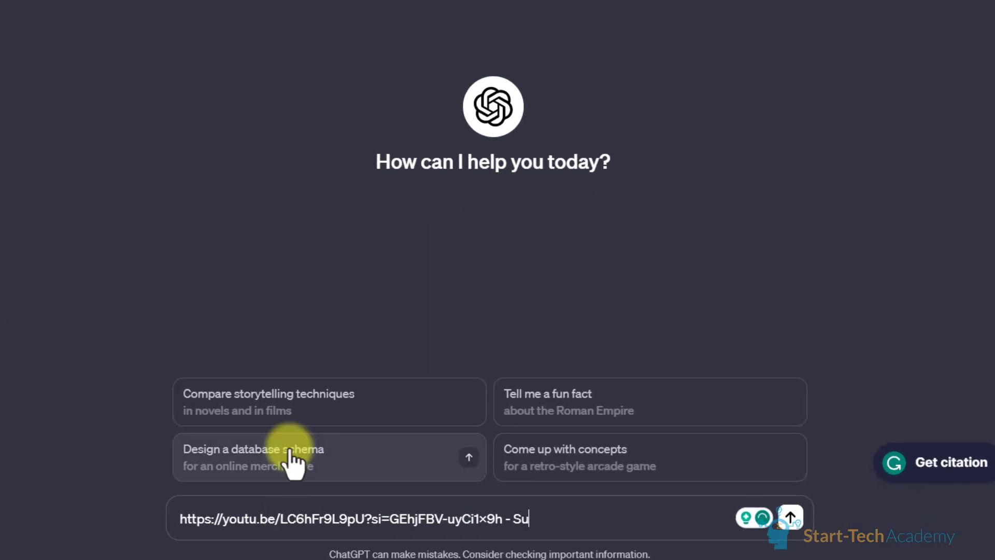
type("mmarize this")
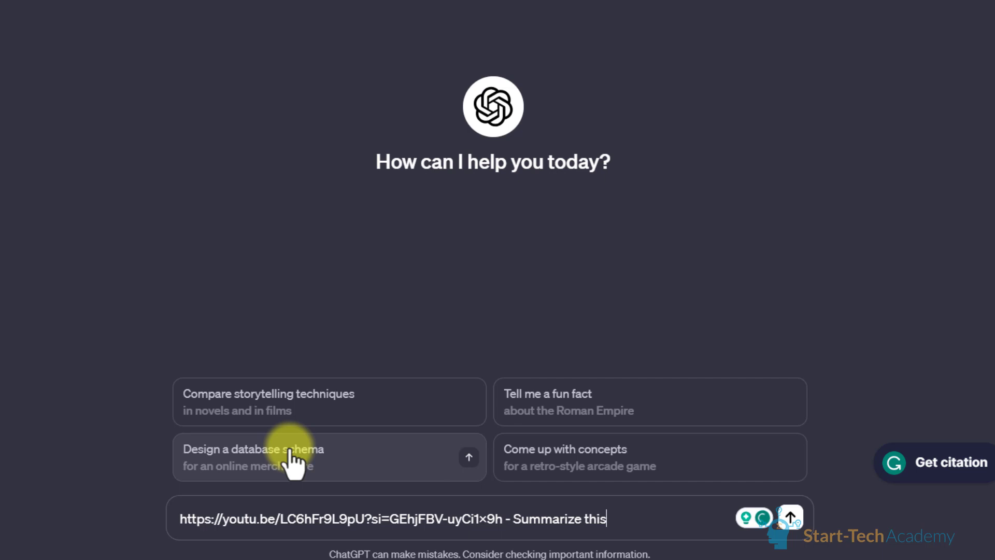
type(" youtube video")
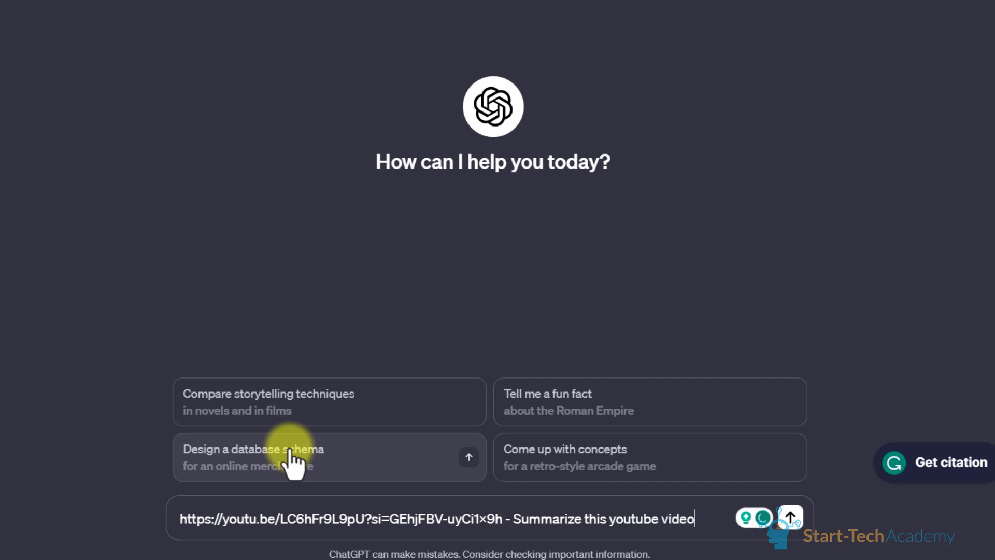
type(" in 5 ke")
type("ypoints")
Send the VoxScript request for a five-point summary of the AI PowerPoint YouTube video.
key("Return")
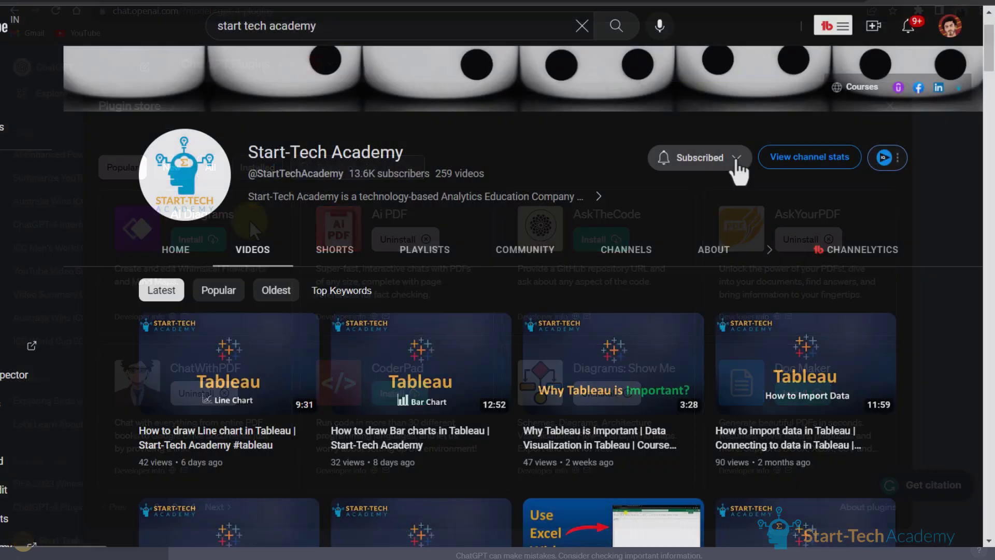
Set Start-Tech Academy notifications to All, then browse down to its older course videos.
left_click(674, 165)
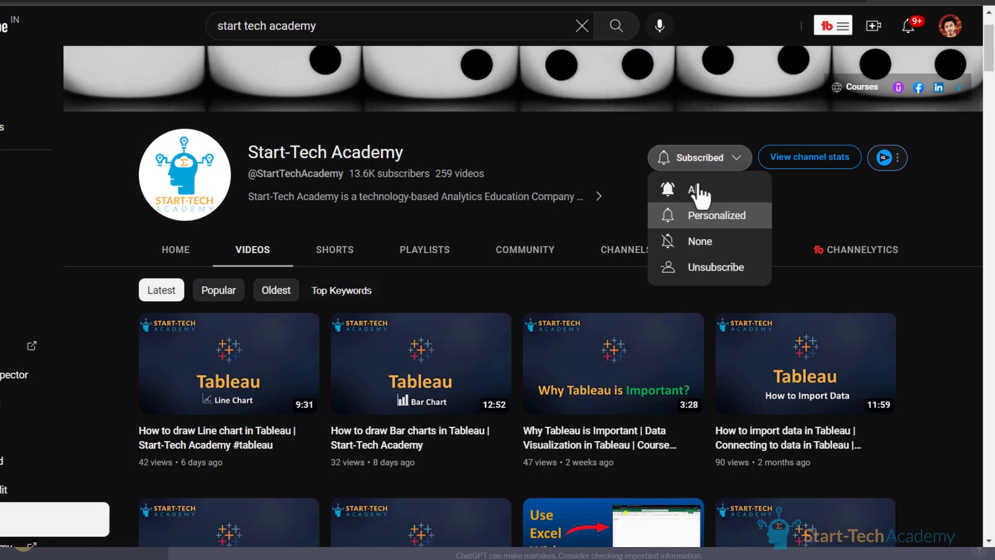
left_click(693, 189)
scroll(565, 217, "down", 2)
scroll(565, 216, "down", 5)
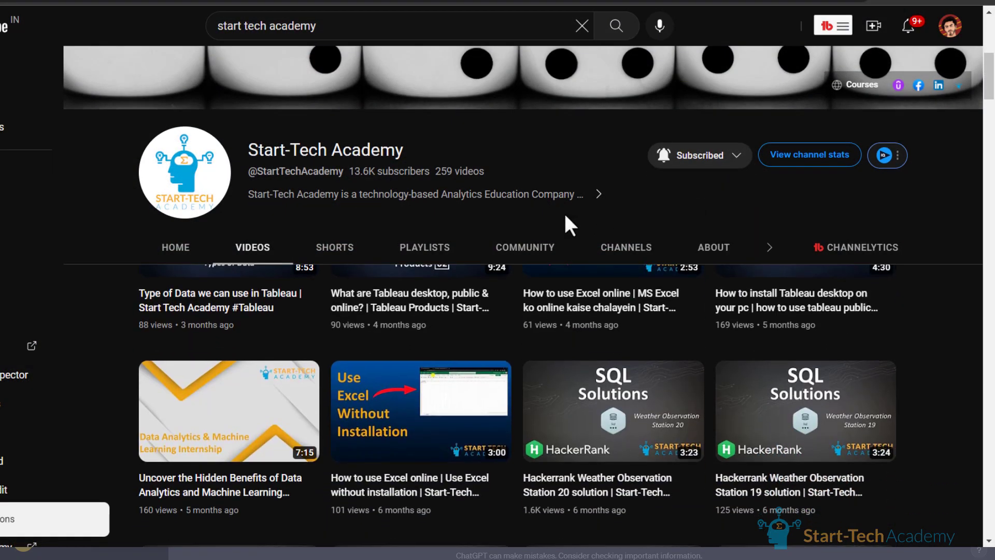
scroll(565, 217, "down", 8)
scroll(565, 216, "down", 3)
scroll(565, 217, "down", 3)
scroll(566, 216, "down", 1)
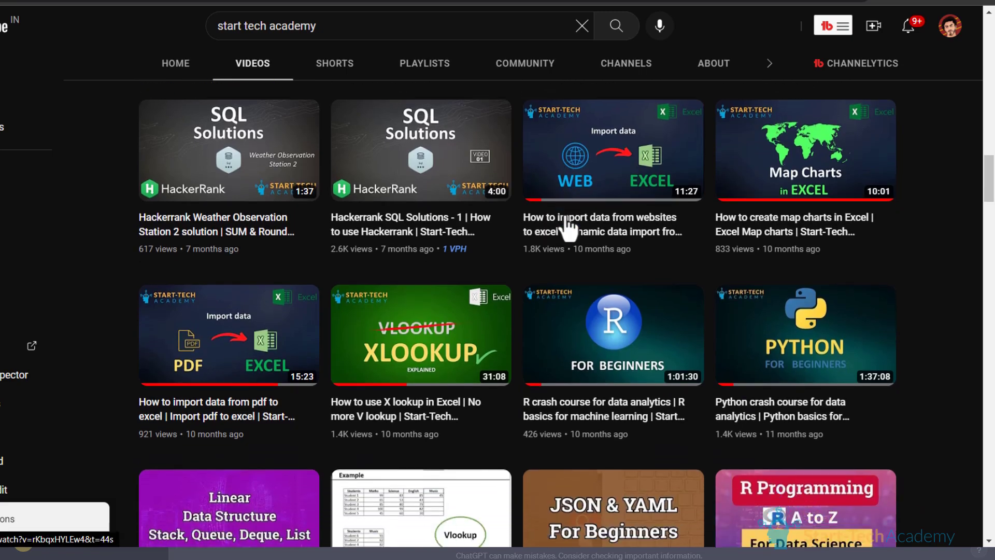